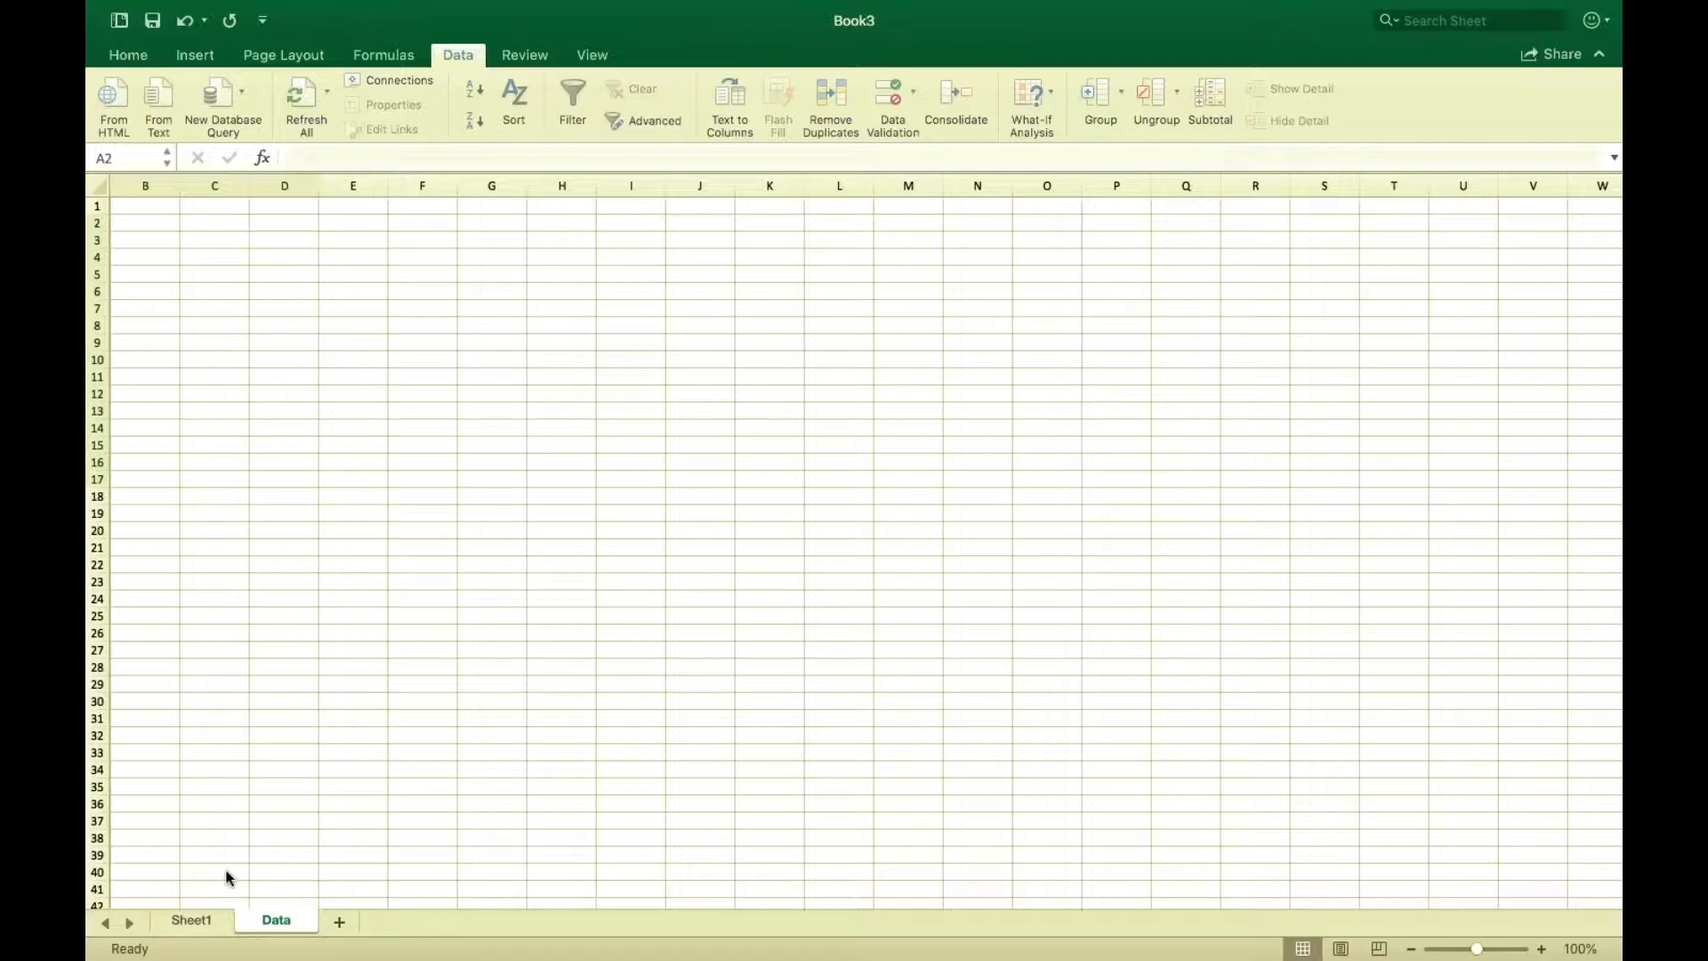
{"action": "left_click", "coordinate": [183, 923]}
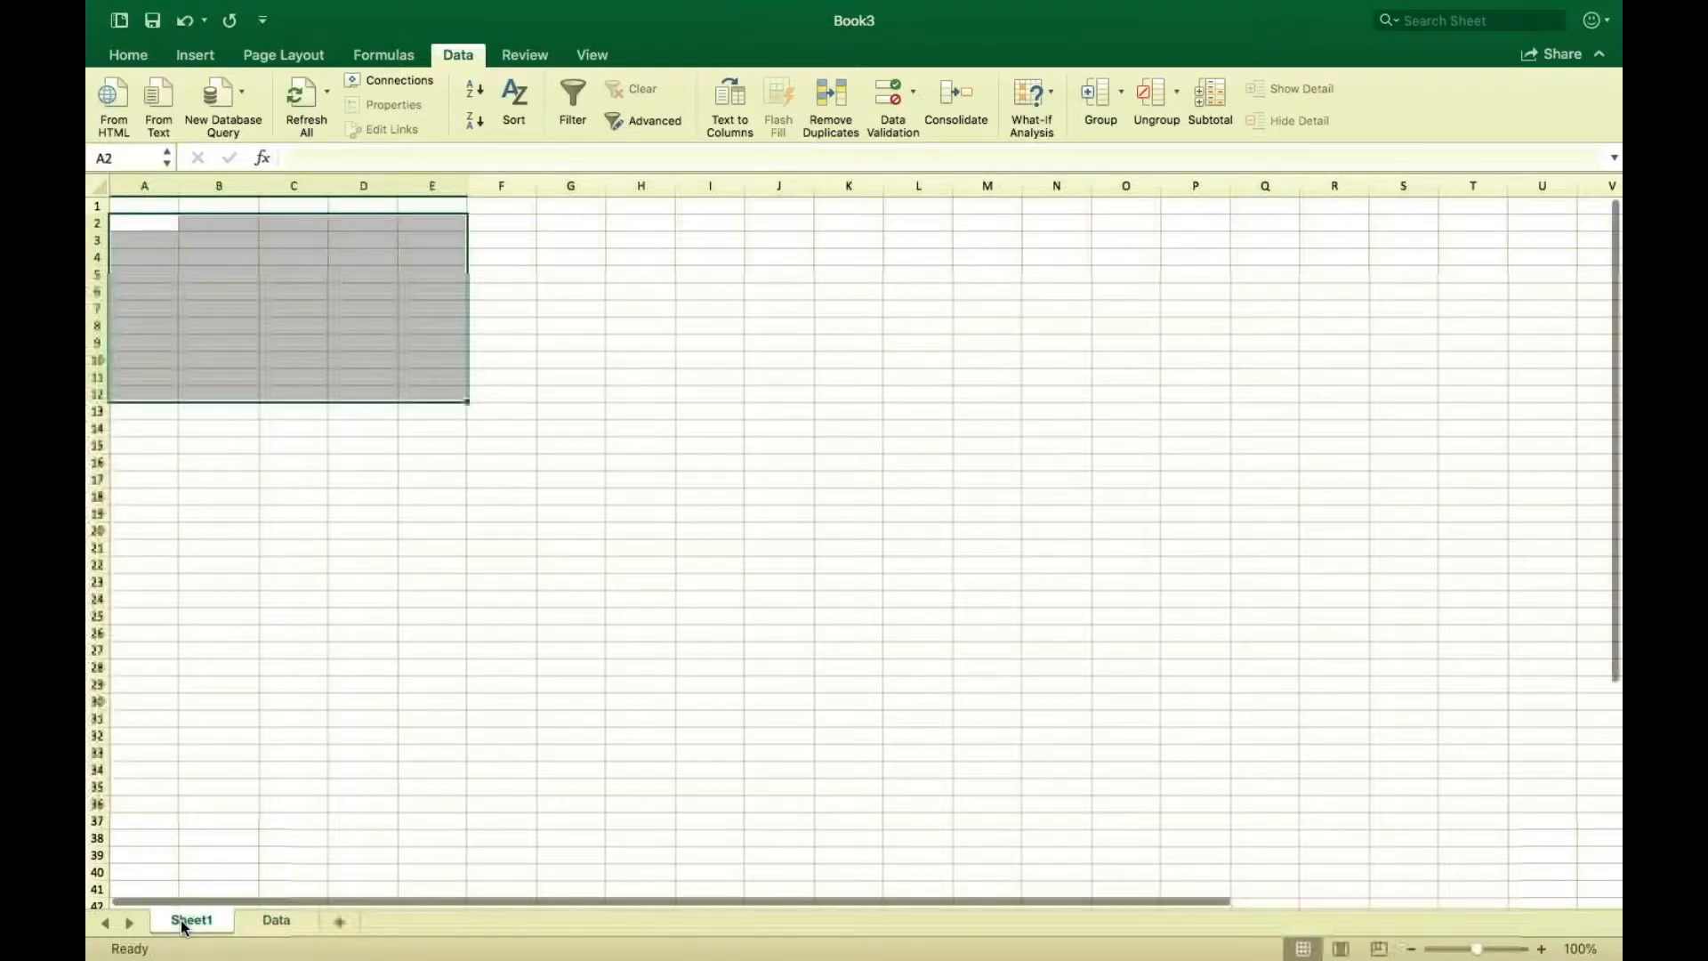
{"action": "left_click", "coordinate": [279, 927]}
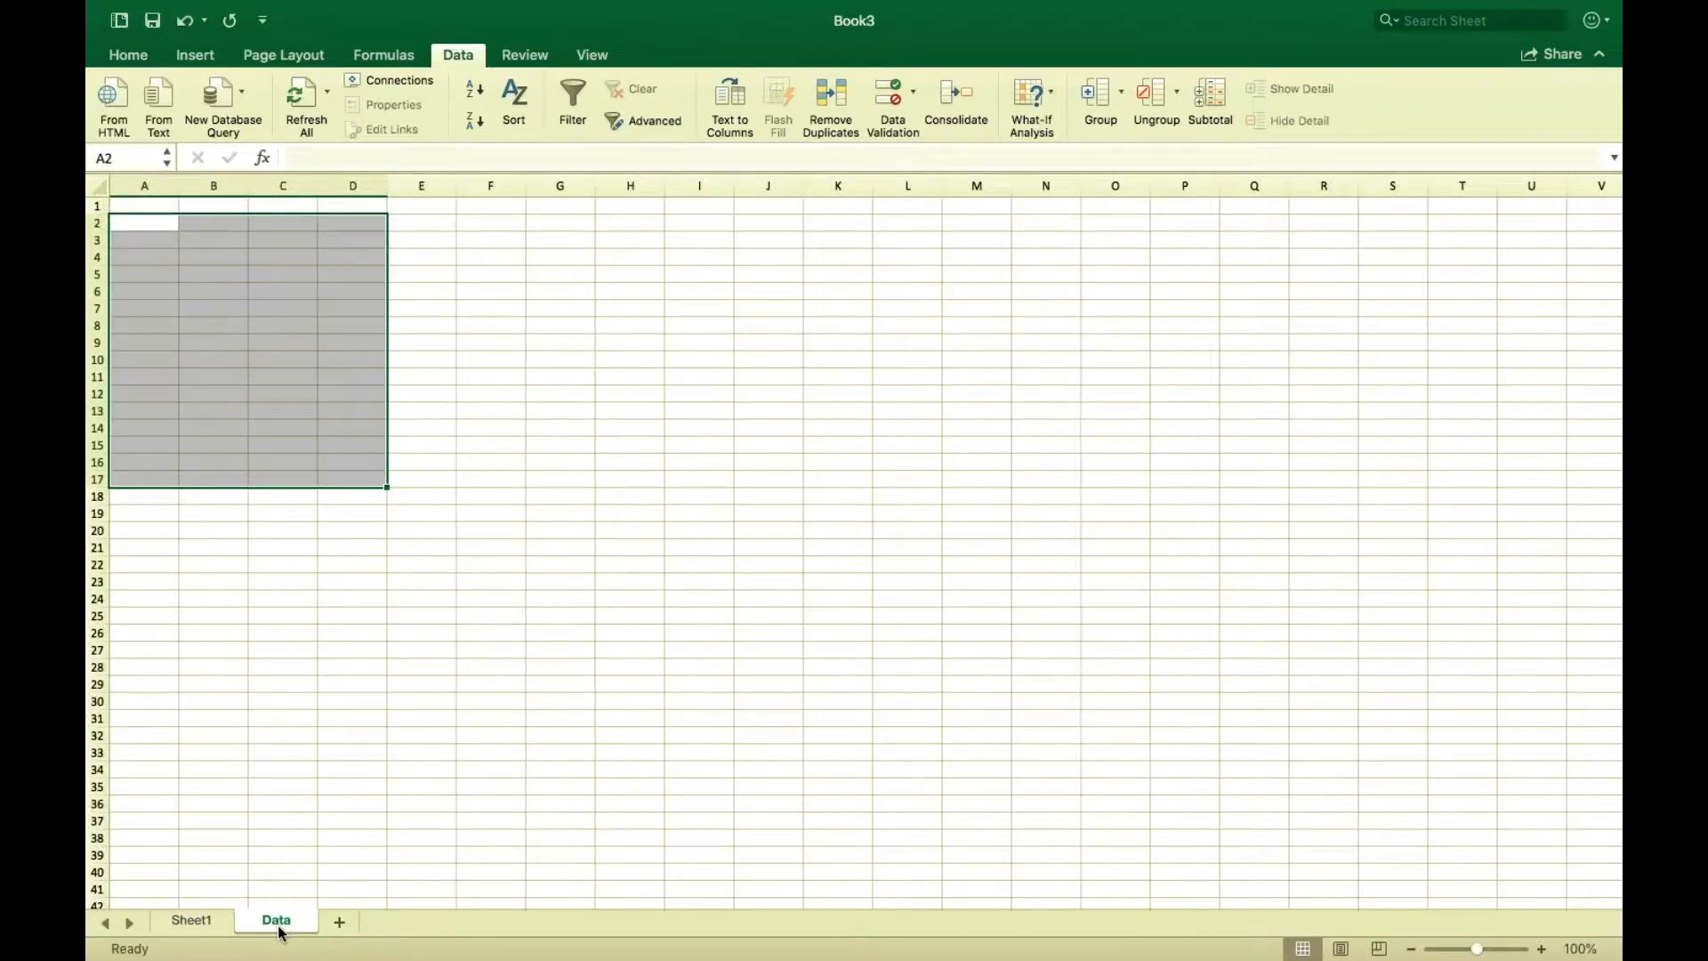
{"action": "left_click", "coordinate": [382, 602]}
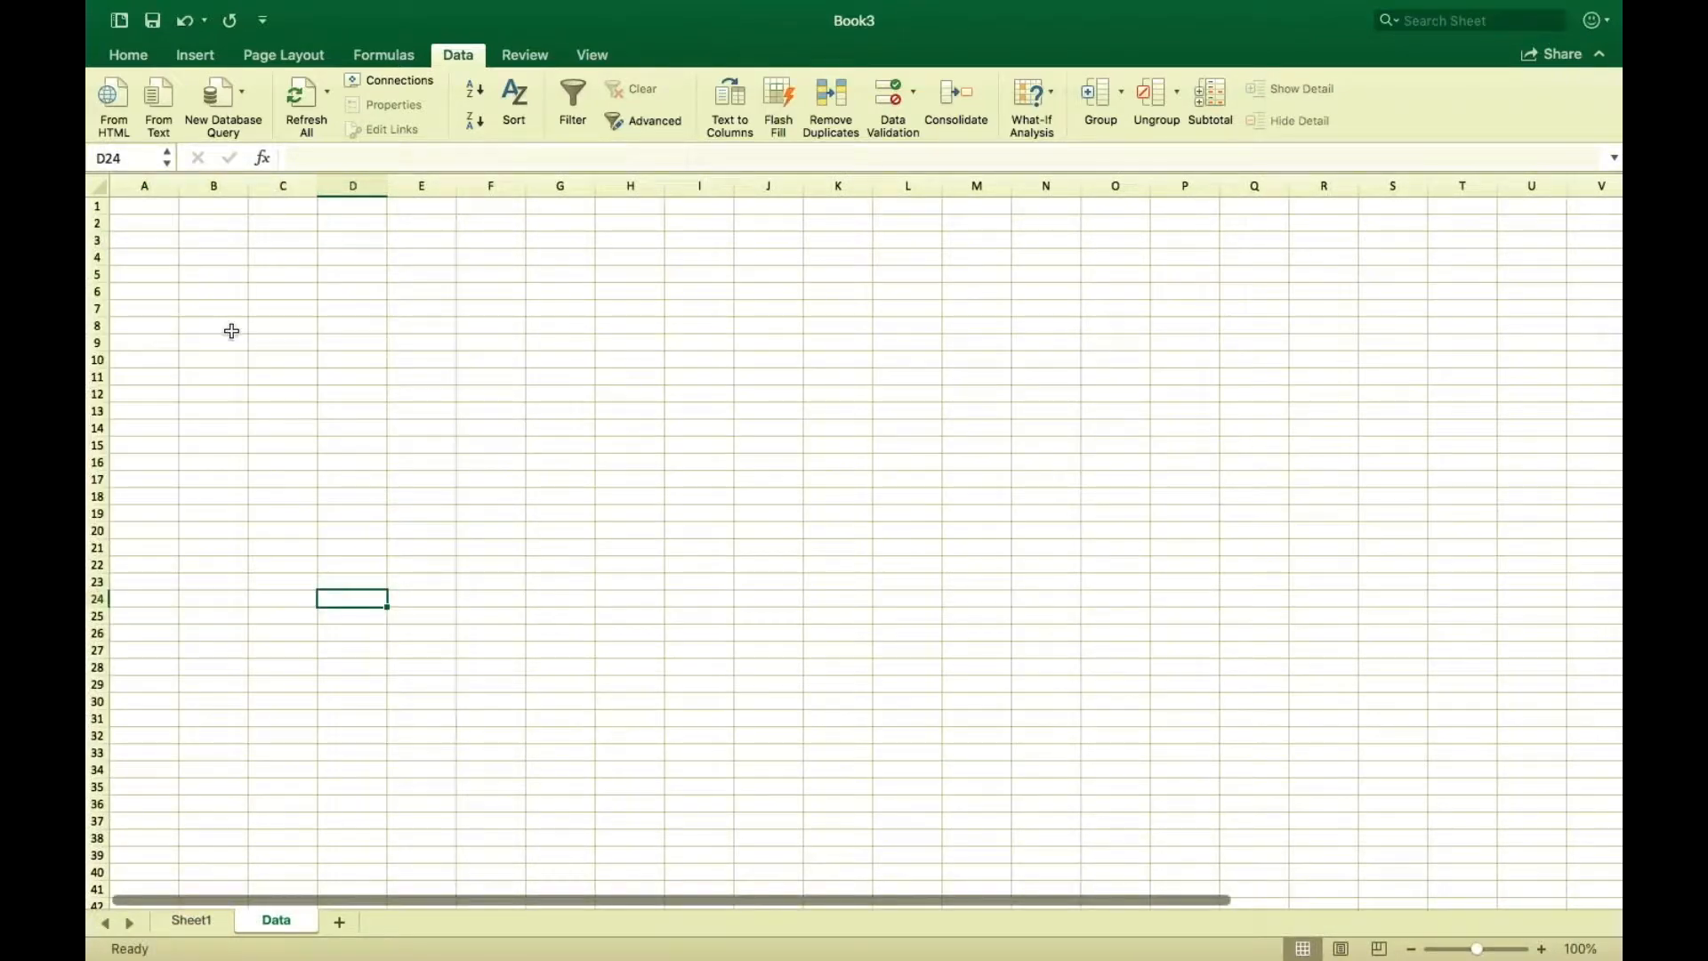
On the Data sheet, enter the header Country in A3 and Australia in A4.
{"action": "left_click", "coordinate": [141, 244]}
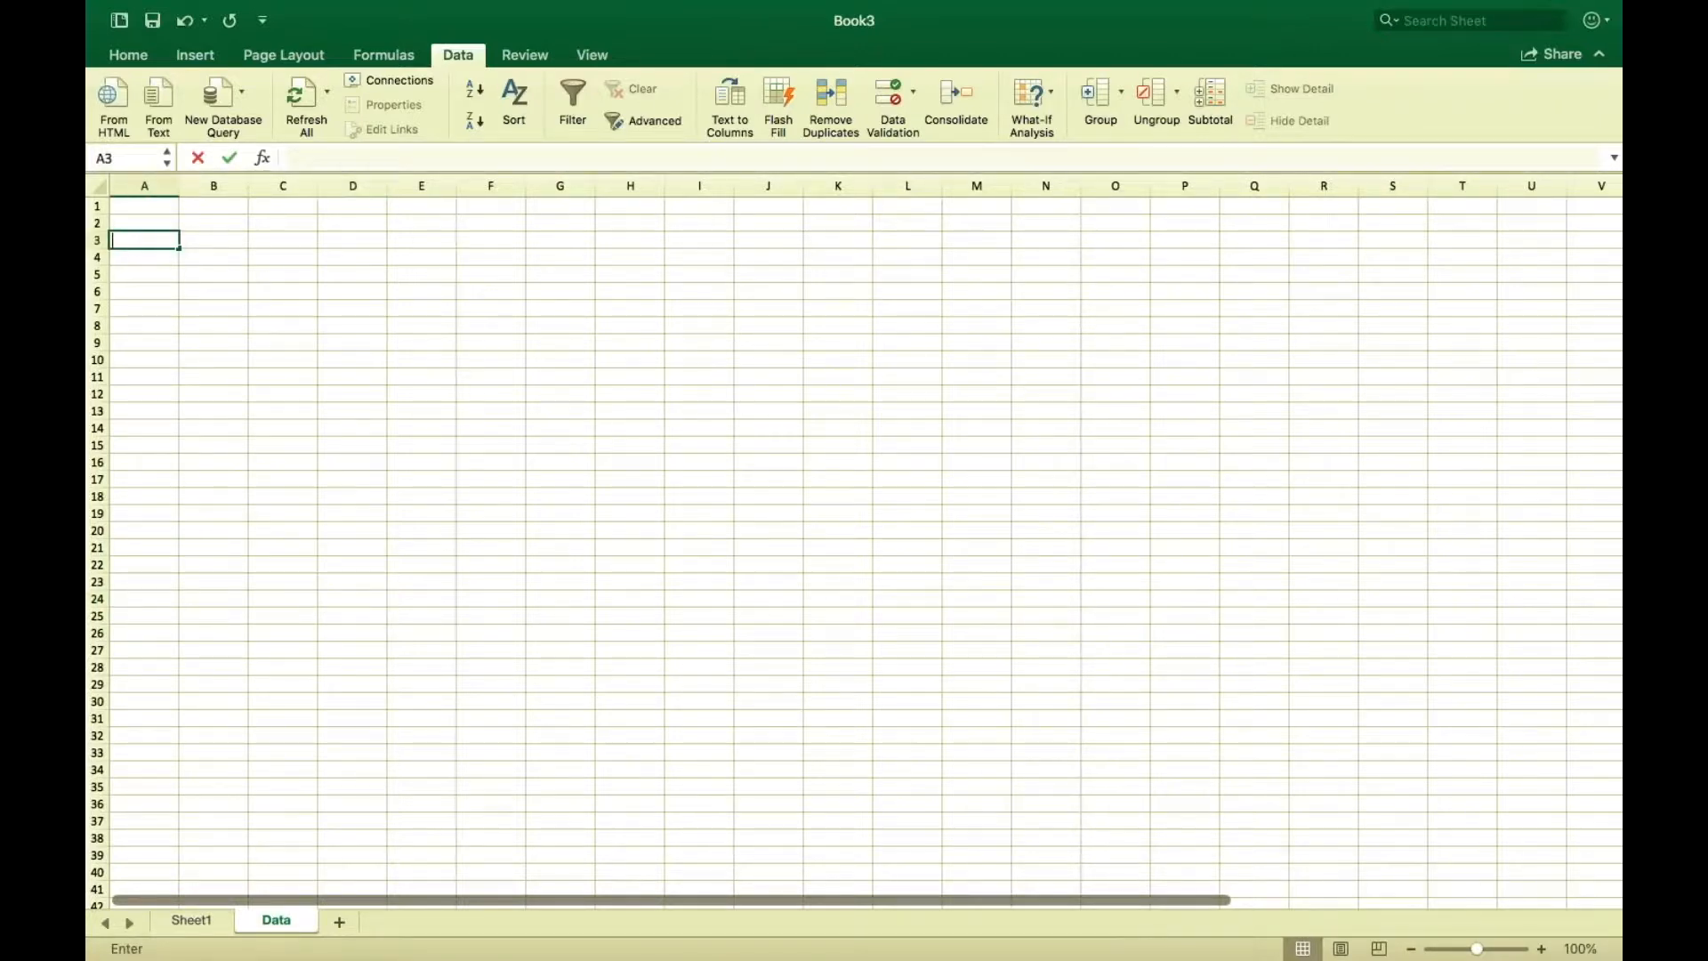
{"action": "type", "text": "Co"}
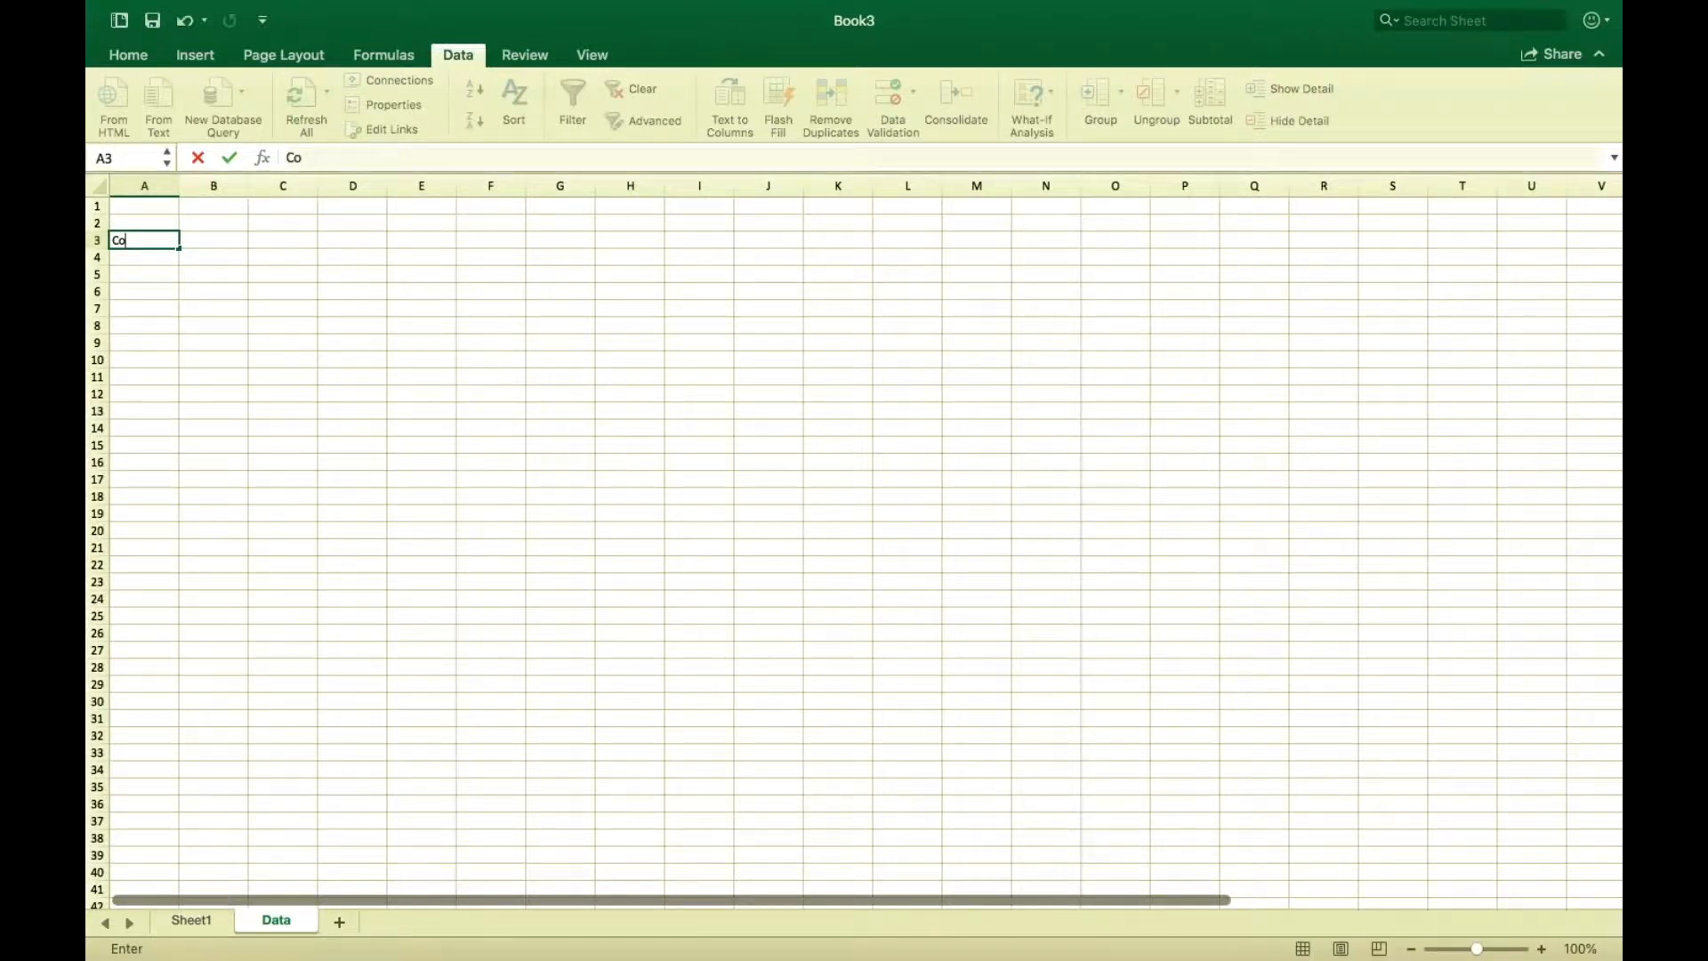
{"action": "type", "text": "untry"}
{"action": "left_click", "coordinate": [148, 256]}
{"action": "double_click", "coordinate": [149, 256]}
{"action": "type", "text": "Au"}
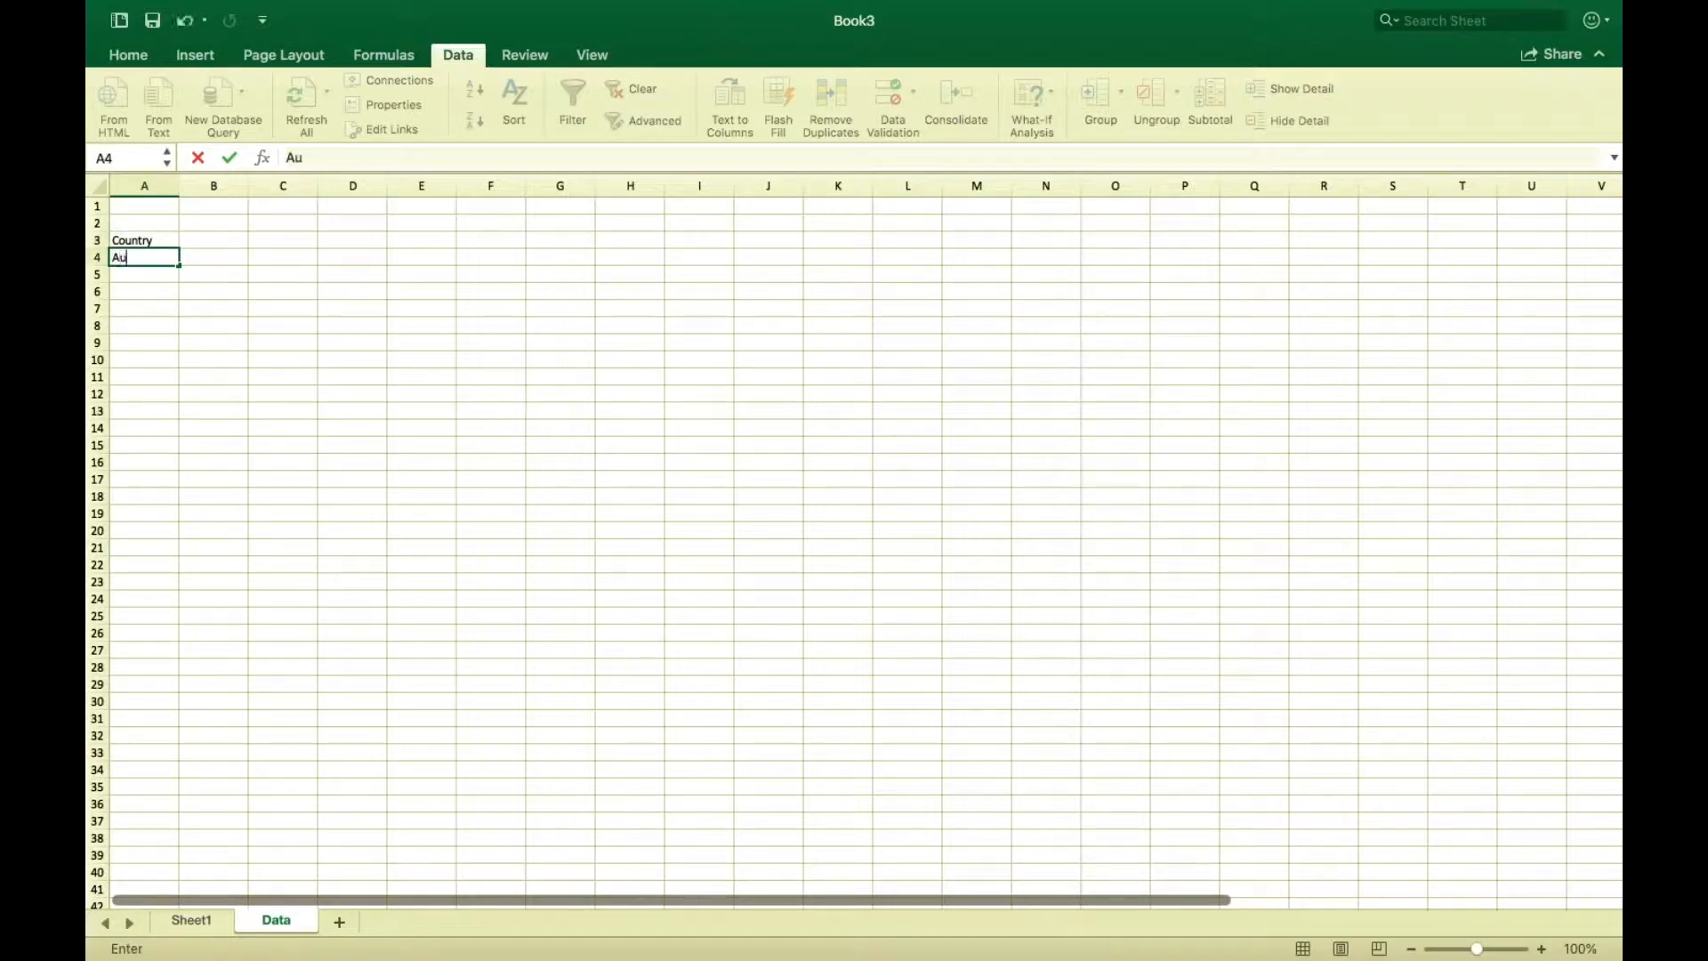
{"action": "type", "text": "stralia"}
Add Argentina and Brazil below Australia in column A.
{"action": "left_click", "coordinate": [151, 278]}
{"action": "type", "text": "Ar"}
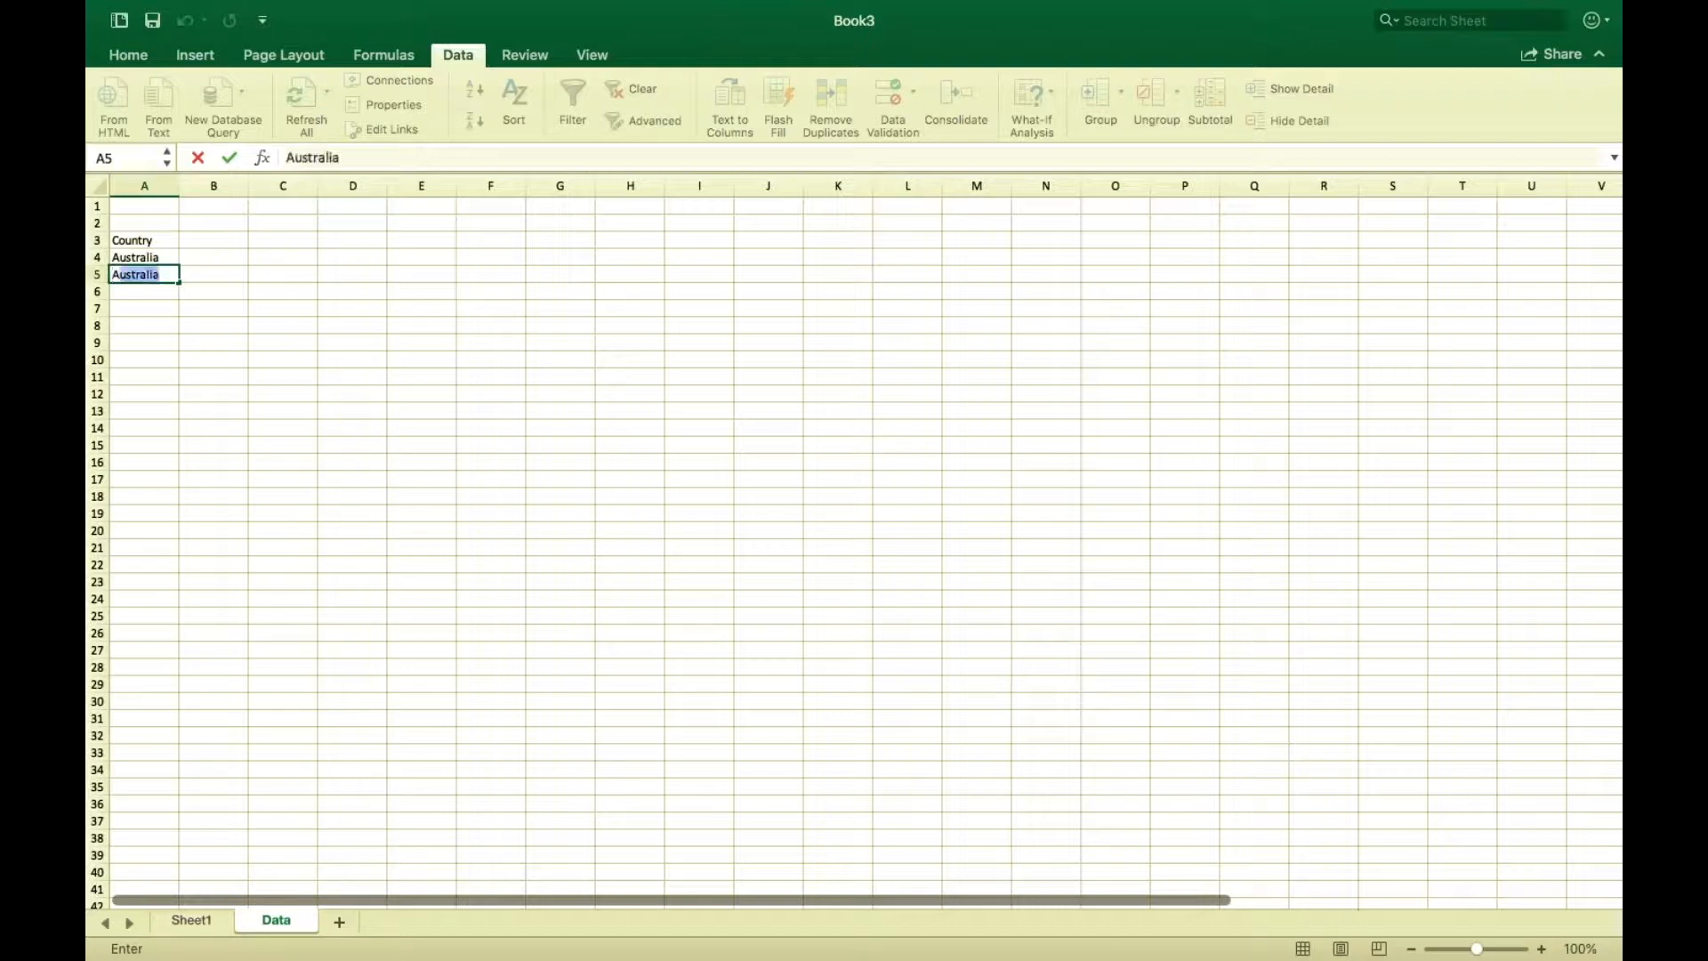
{"action": "type", "text": "gentina"}
{"action": "left_click", "coordinate": [135, 293]}
{"action": "type", "text": "Brazil"}
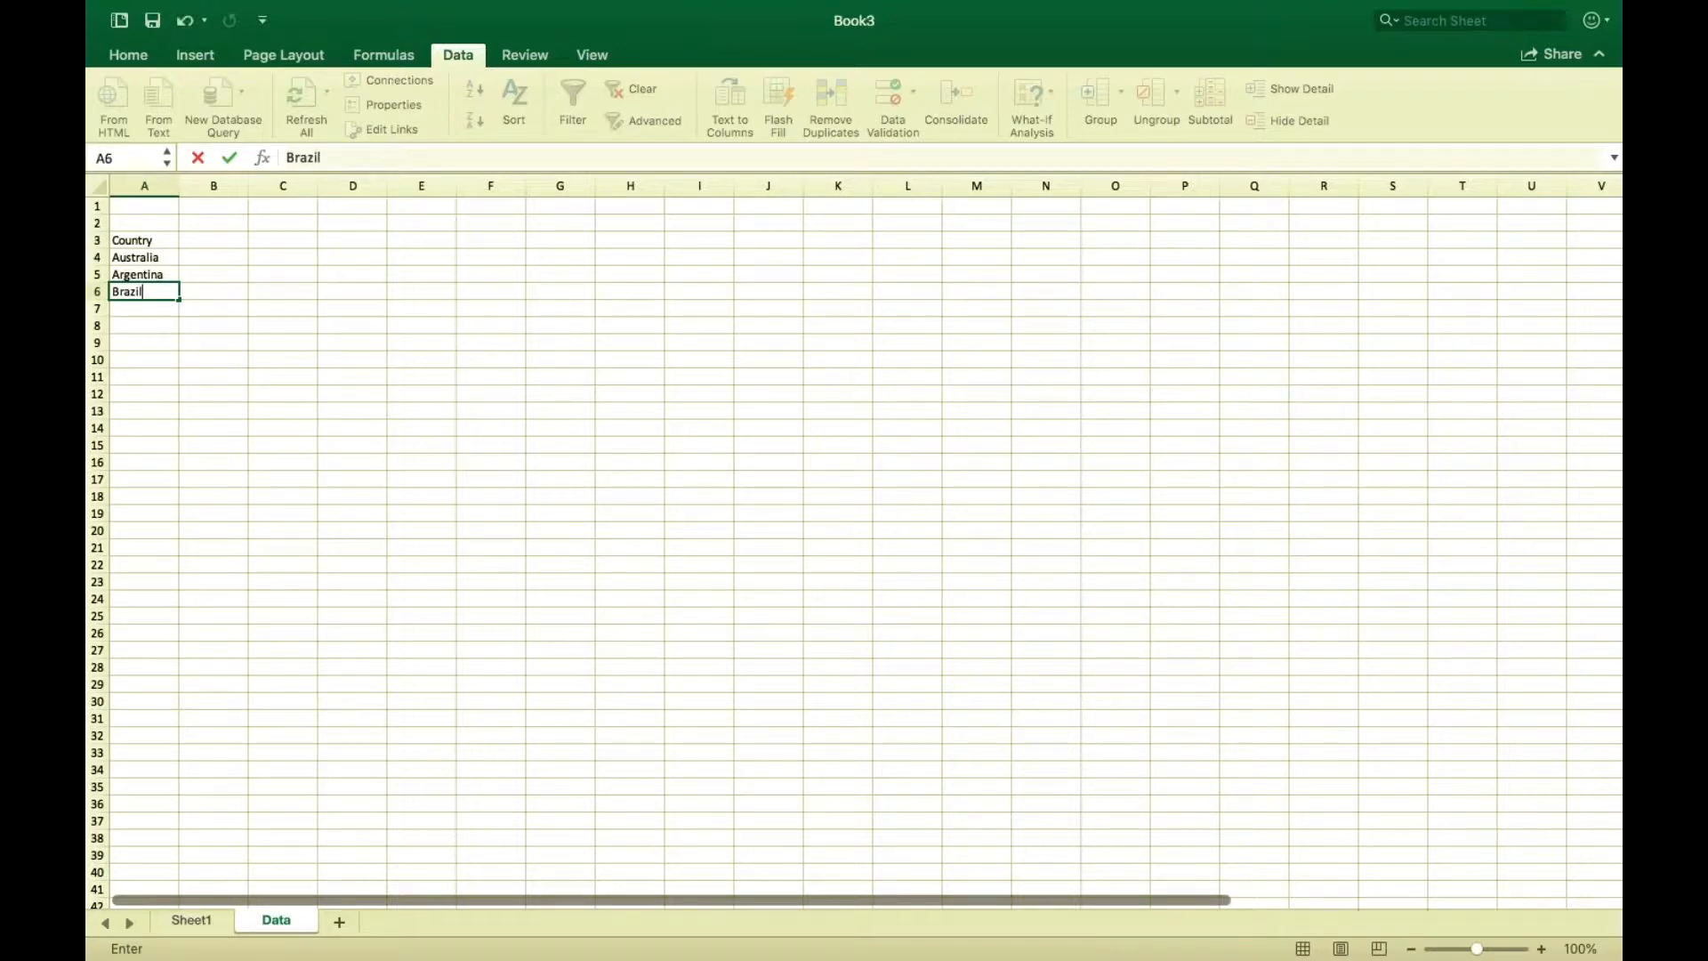
Enter India in A7, correcting the misspelled entry.
{"action": "left_click", "coordinate": [130, 307]}
{"action": "type", "text": "Inida"}
{"action": "key", "text": "Return"}
{"action": "key", "text": "BackSpace"}
{"action": "double_click", "coordinate": [132, 308]}
{"action": "key", "text": "BackSpace"}
{"action": "key", "text": "BackSpace"}
{"action": "type", "text": "di"}
Add Malaysia, Thailand and France in A8 to A10.
{"action": "left_click", "coordinate": [131, 331]}
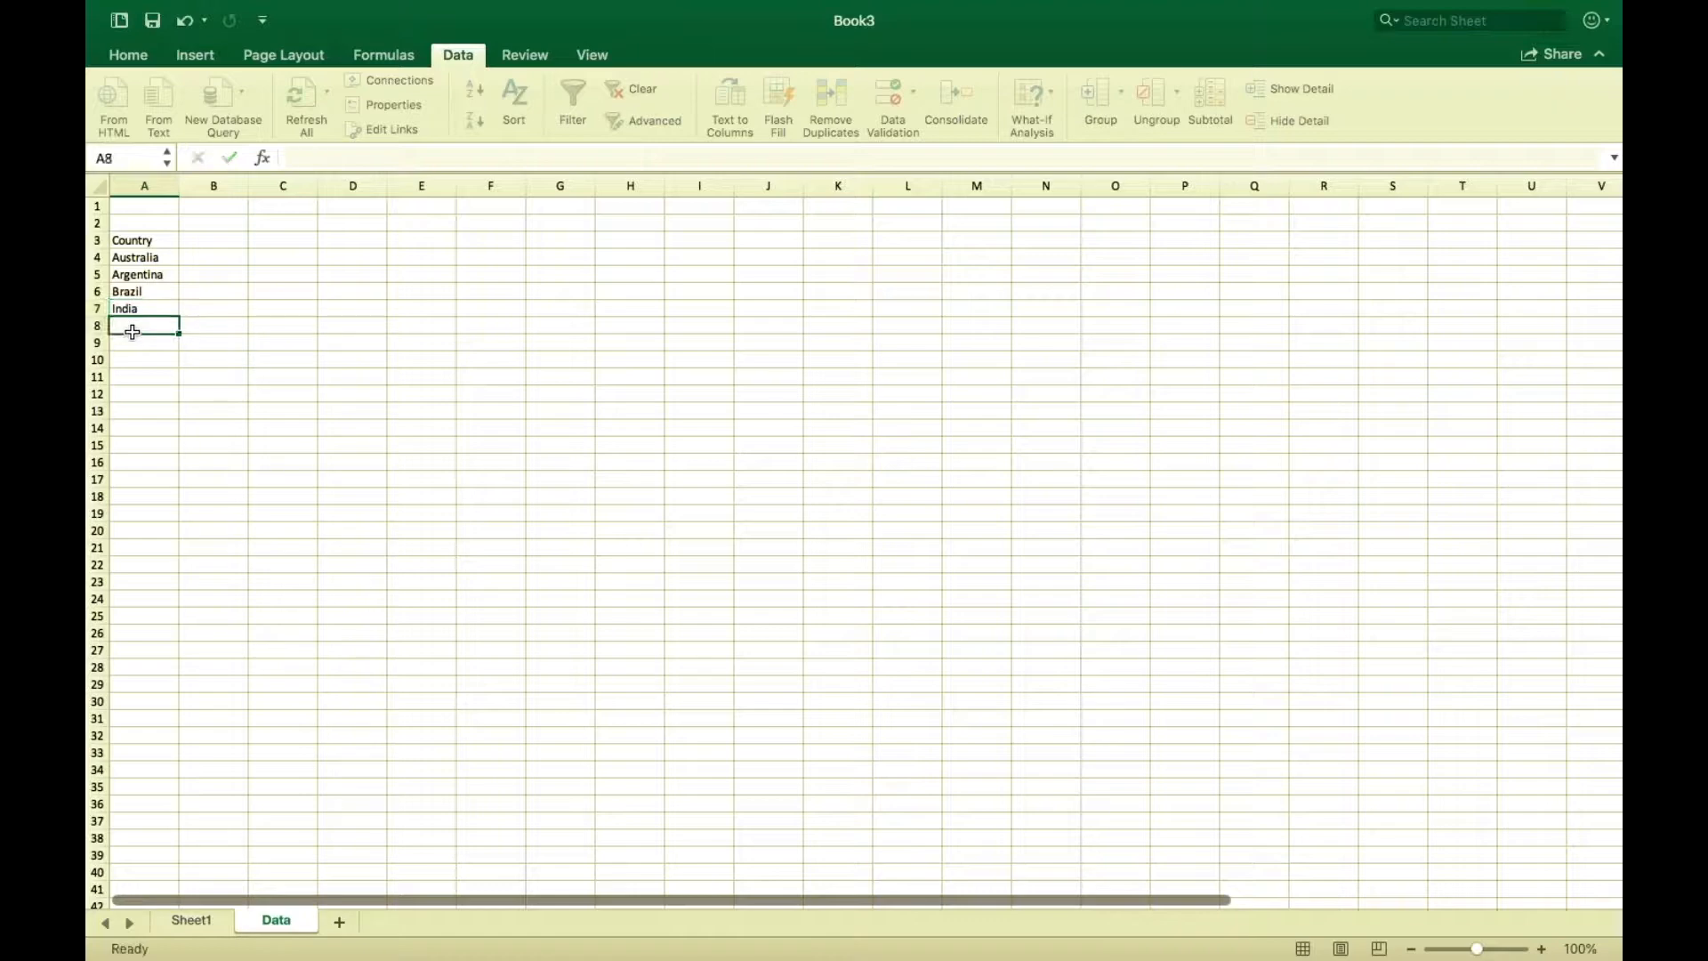
{"action": "type", "text": "Malaysia"}
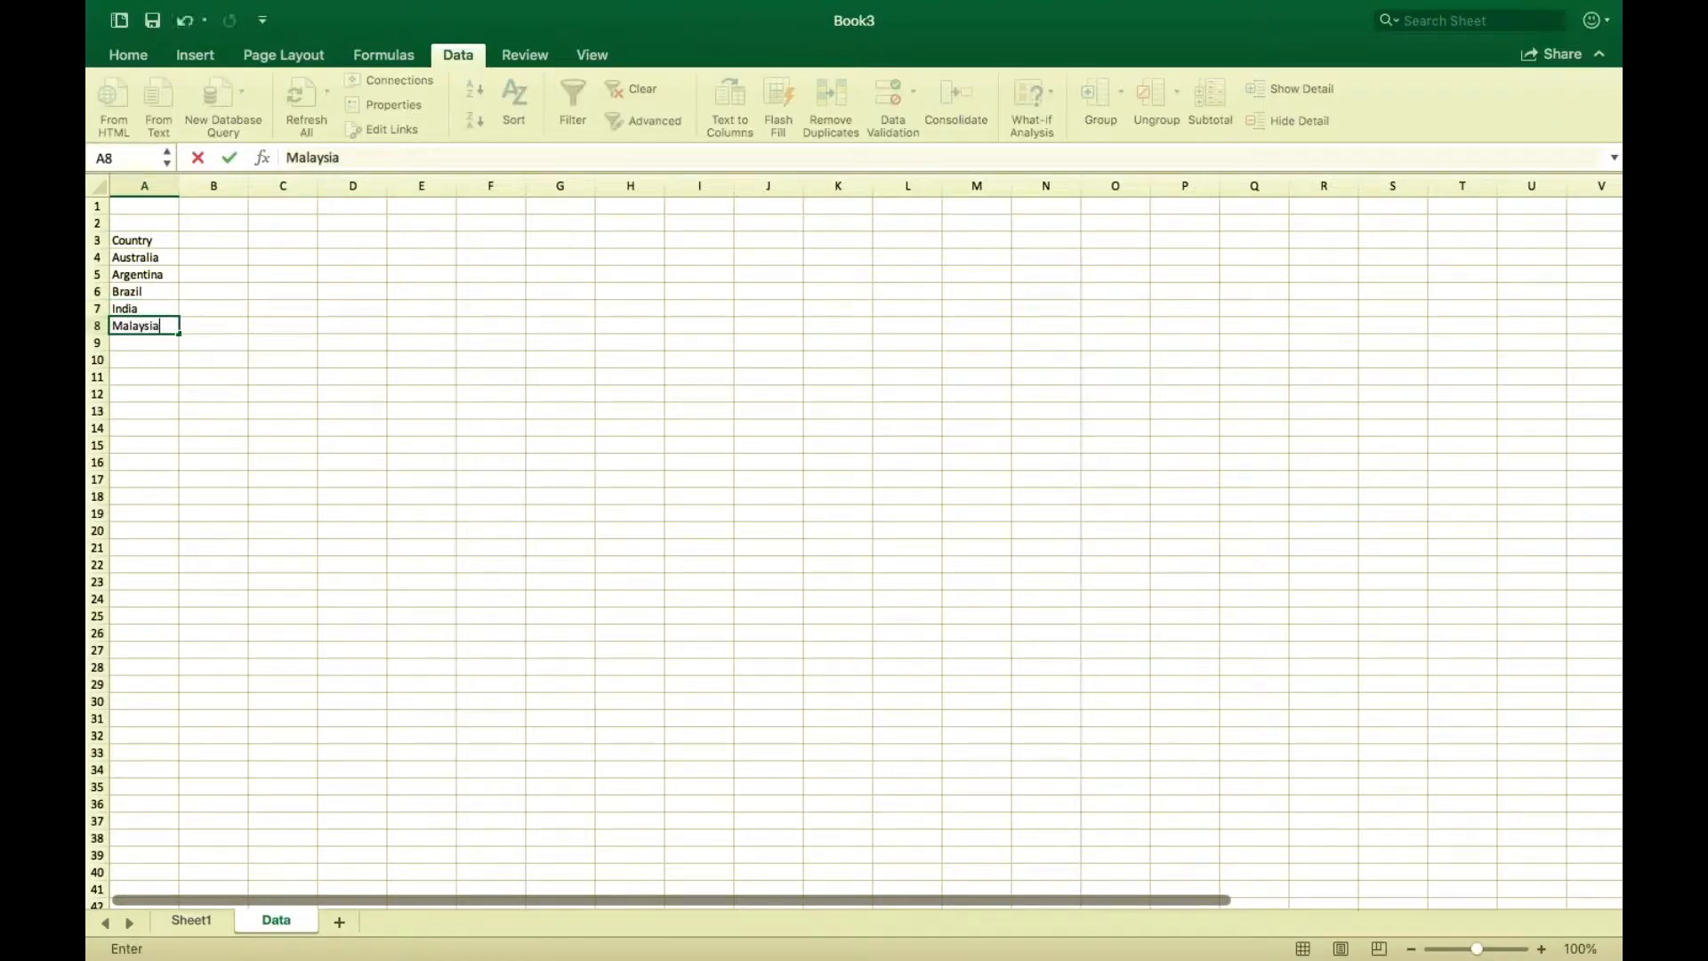
{"action": "left_click", "coordinate": [126, 343]}
{"action": "type", "text": "Thailand"}
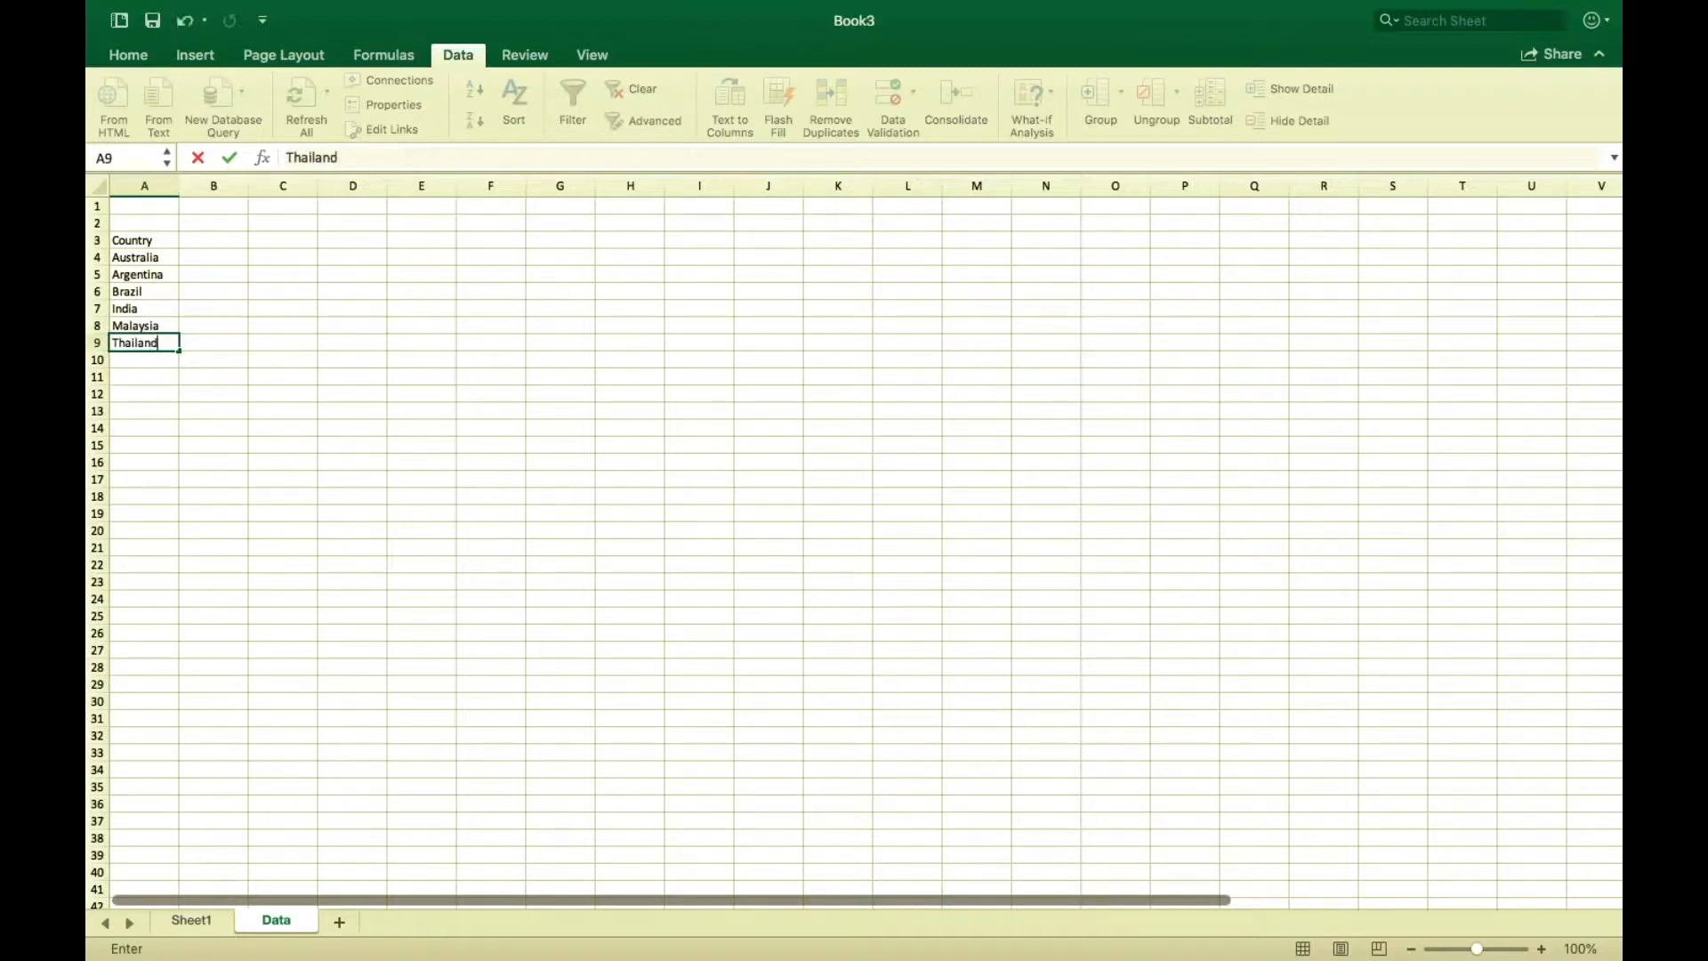
{"action": "left_click", "coordinate": [122, 361]}
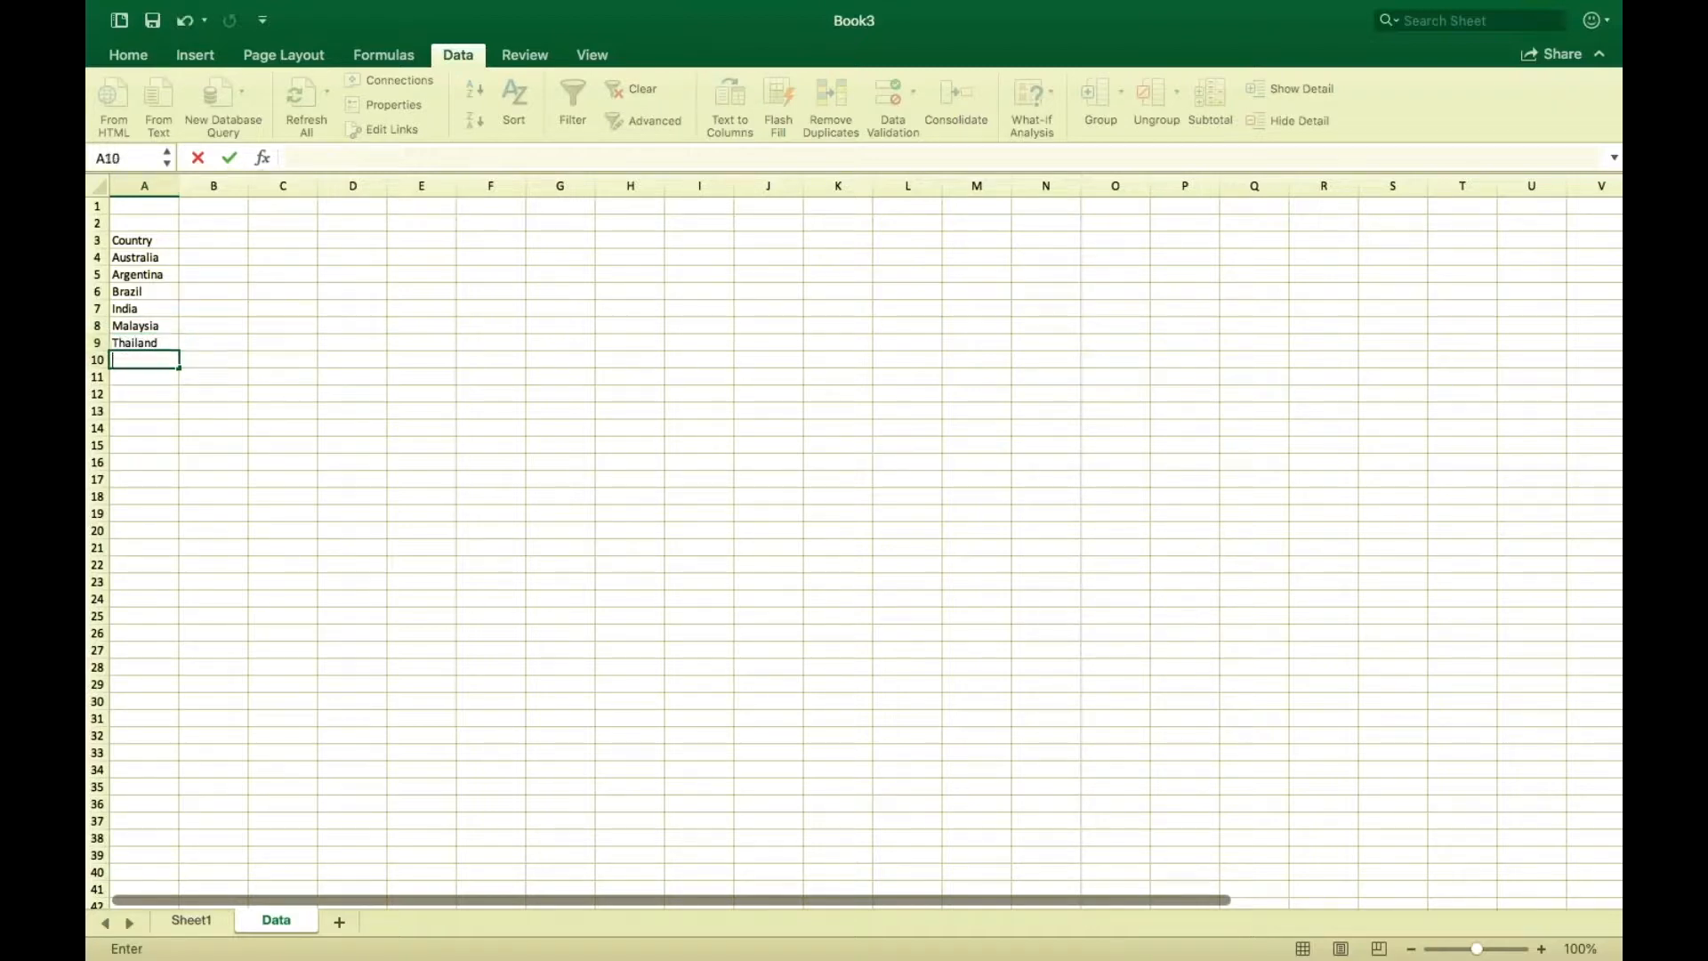
{"action": "type", "text": "France"}
Convert the range A3:A10 into a table with headers.
{"action": "left_click", "coordinate": [282, 326]}
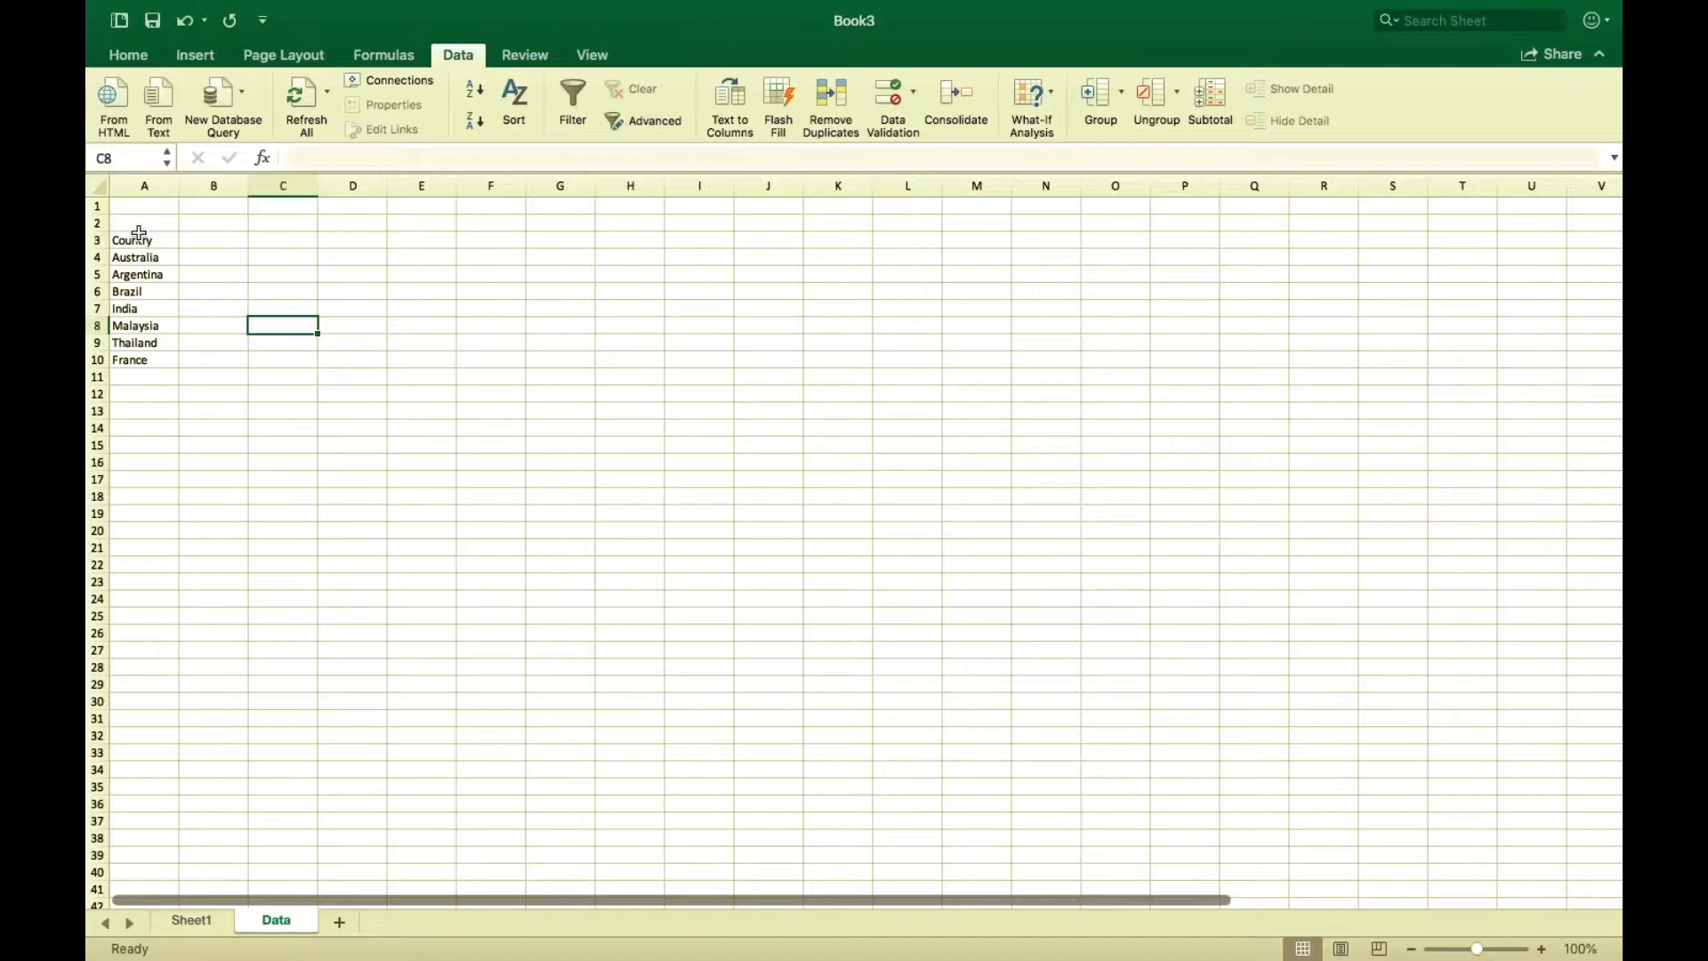
{"action": "left_click", "coordinate": [131, 240]}
{"action": "left_click_drag", "start_coordinate": [131, 240], "coordinate": [115, 355]}
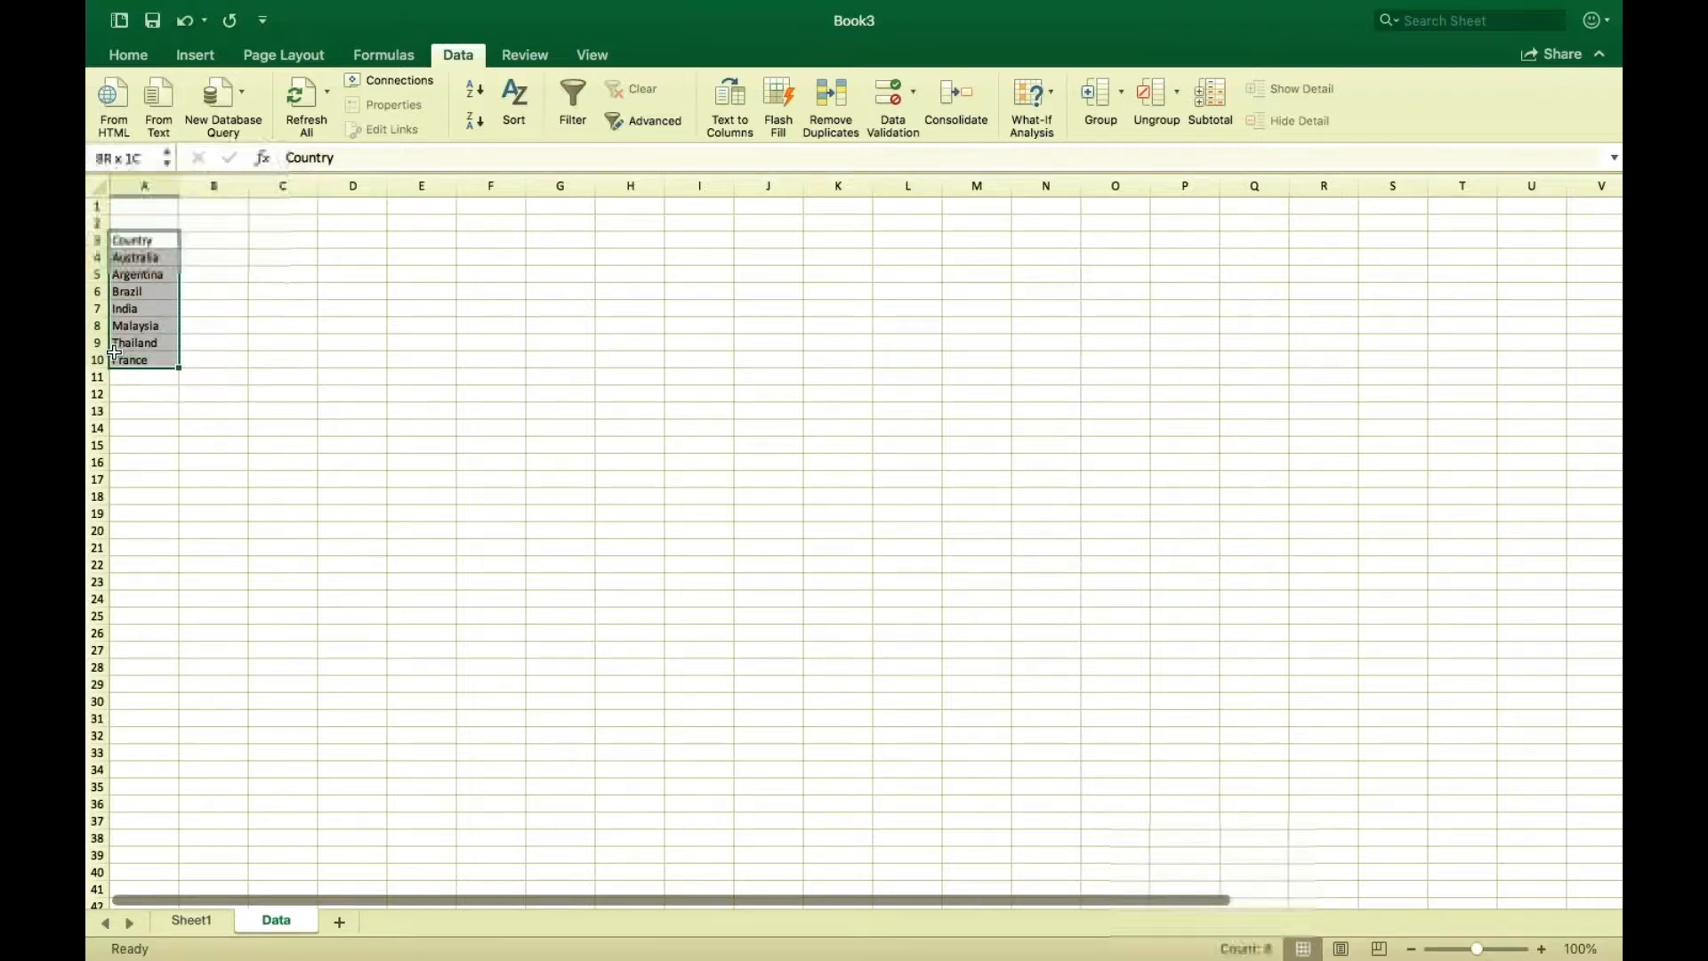
{"action": "left_click", "coordinate": [195, 55]}
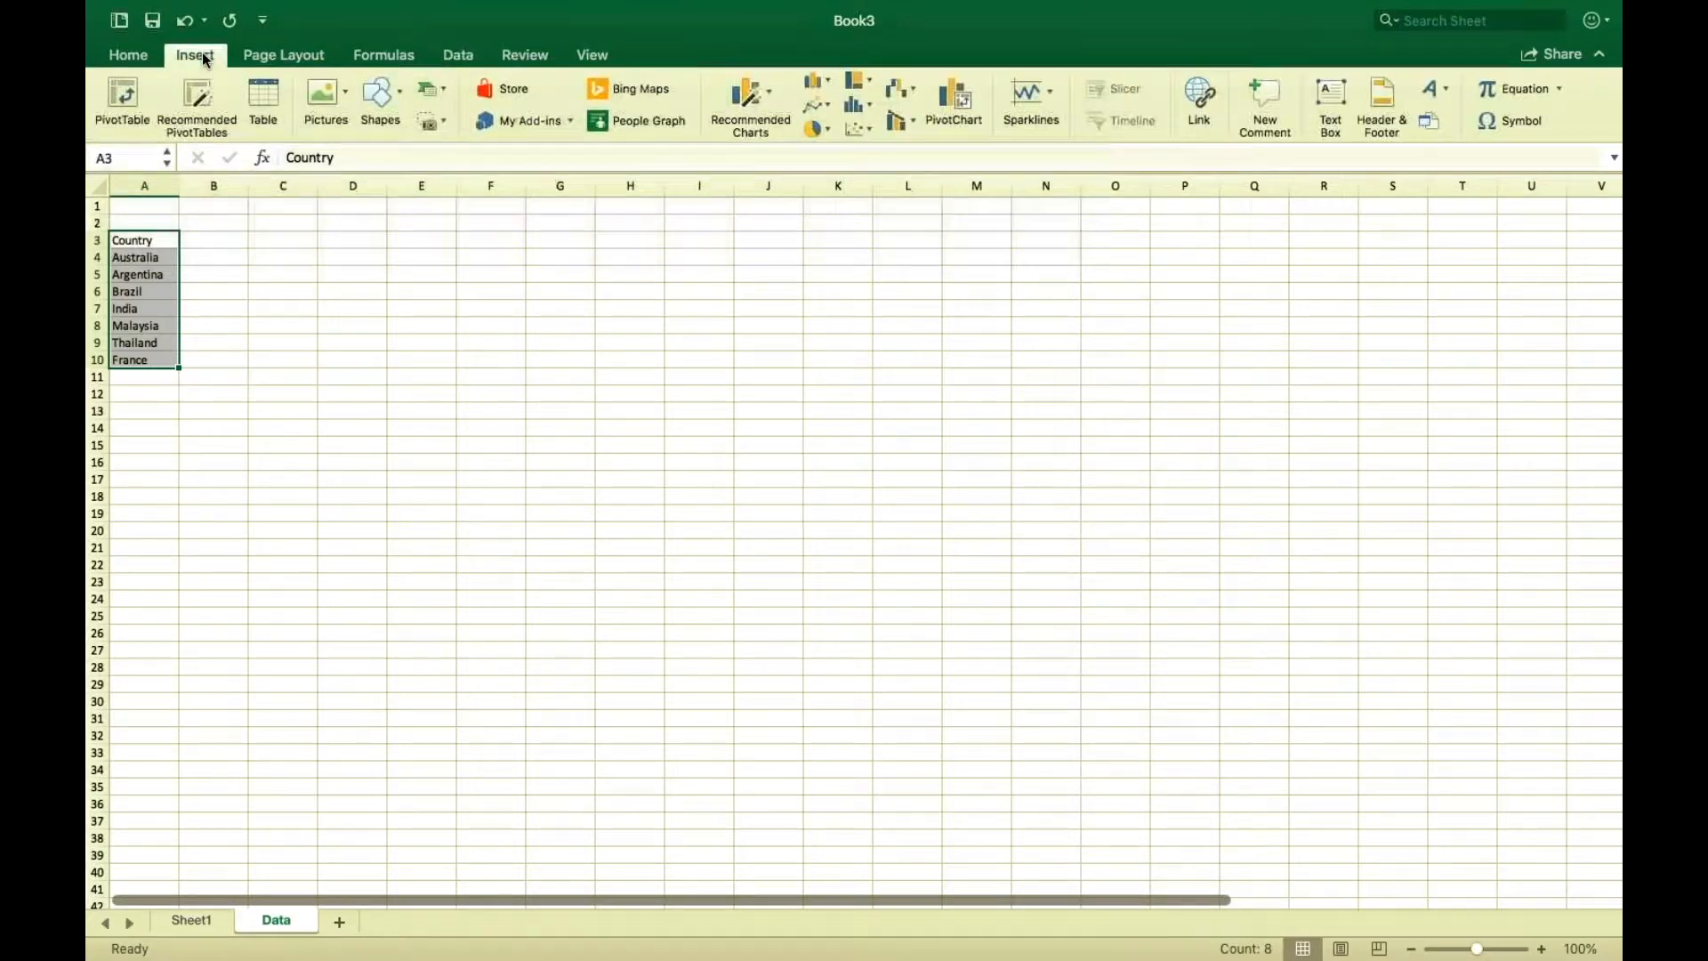
{"action": "left_click", "coordinate": [263, 114]}
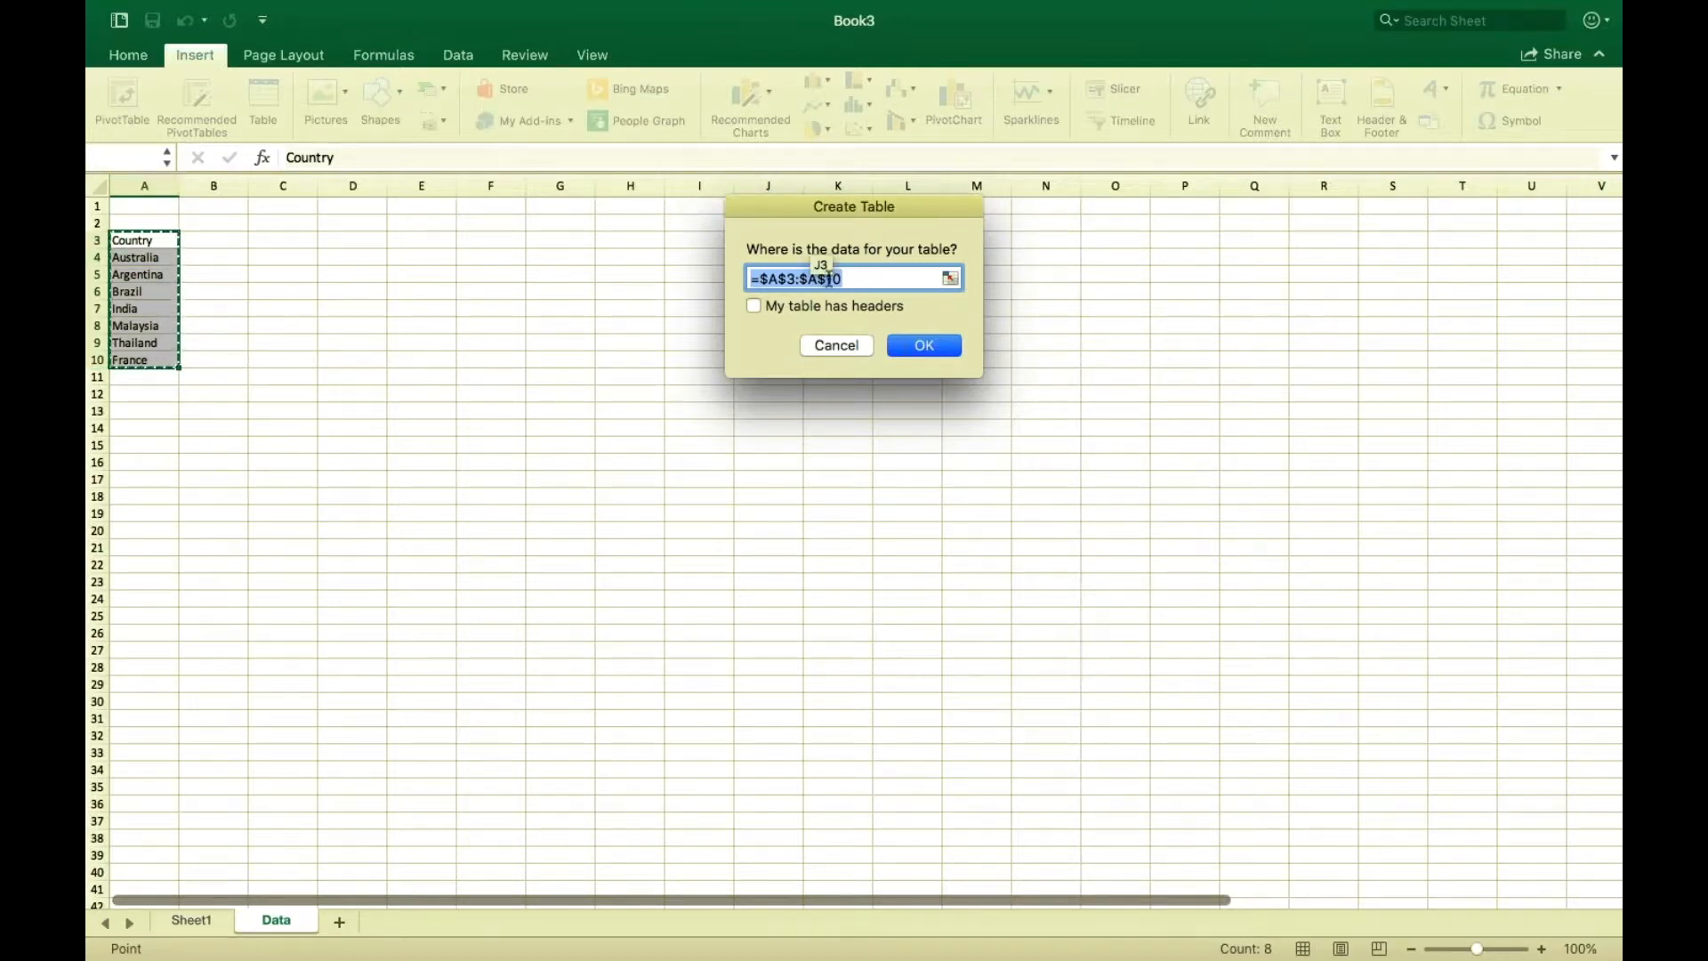
{"action": "left_click", "coordinate": [754, 307]}
{"action": "left_click", "coordinate": [935, 354]}
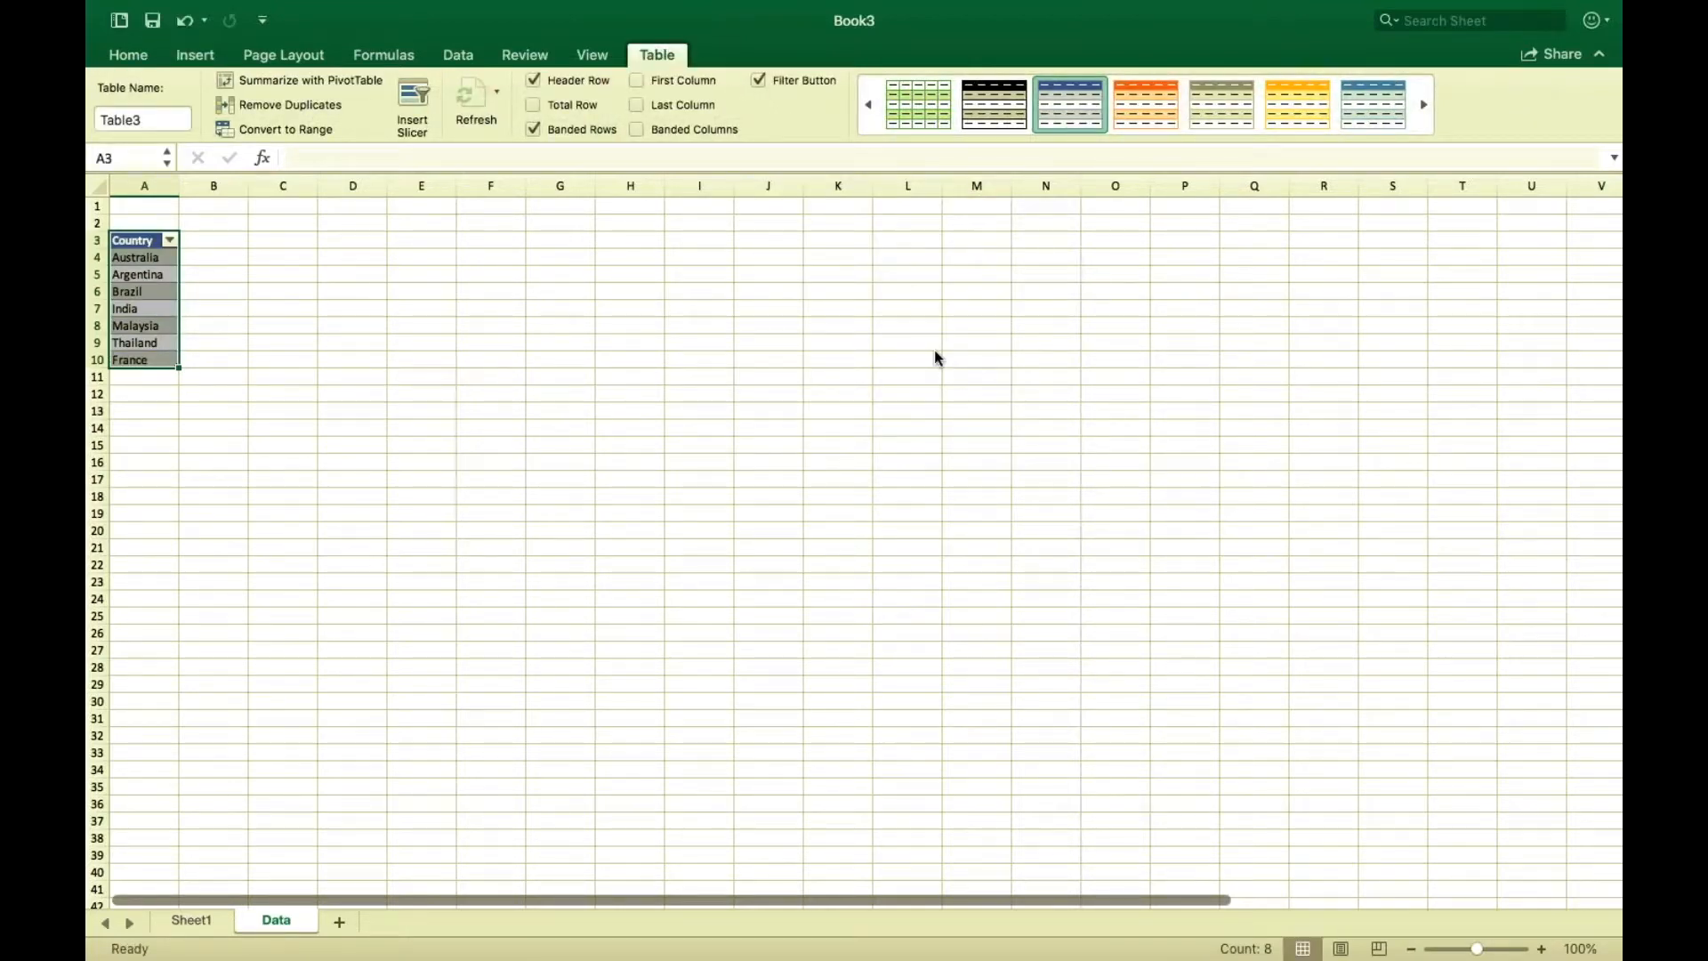
Define the name MyCountryList for the table's Country column entries.
{"action": "left_click", "coordinate": [283, 411]}
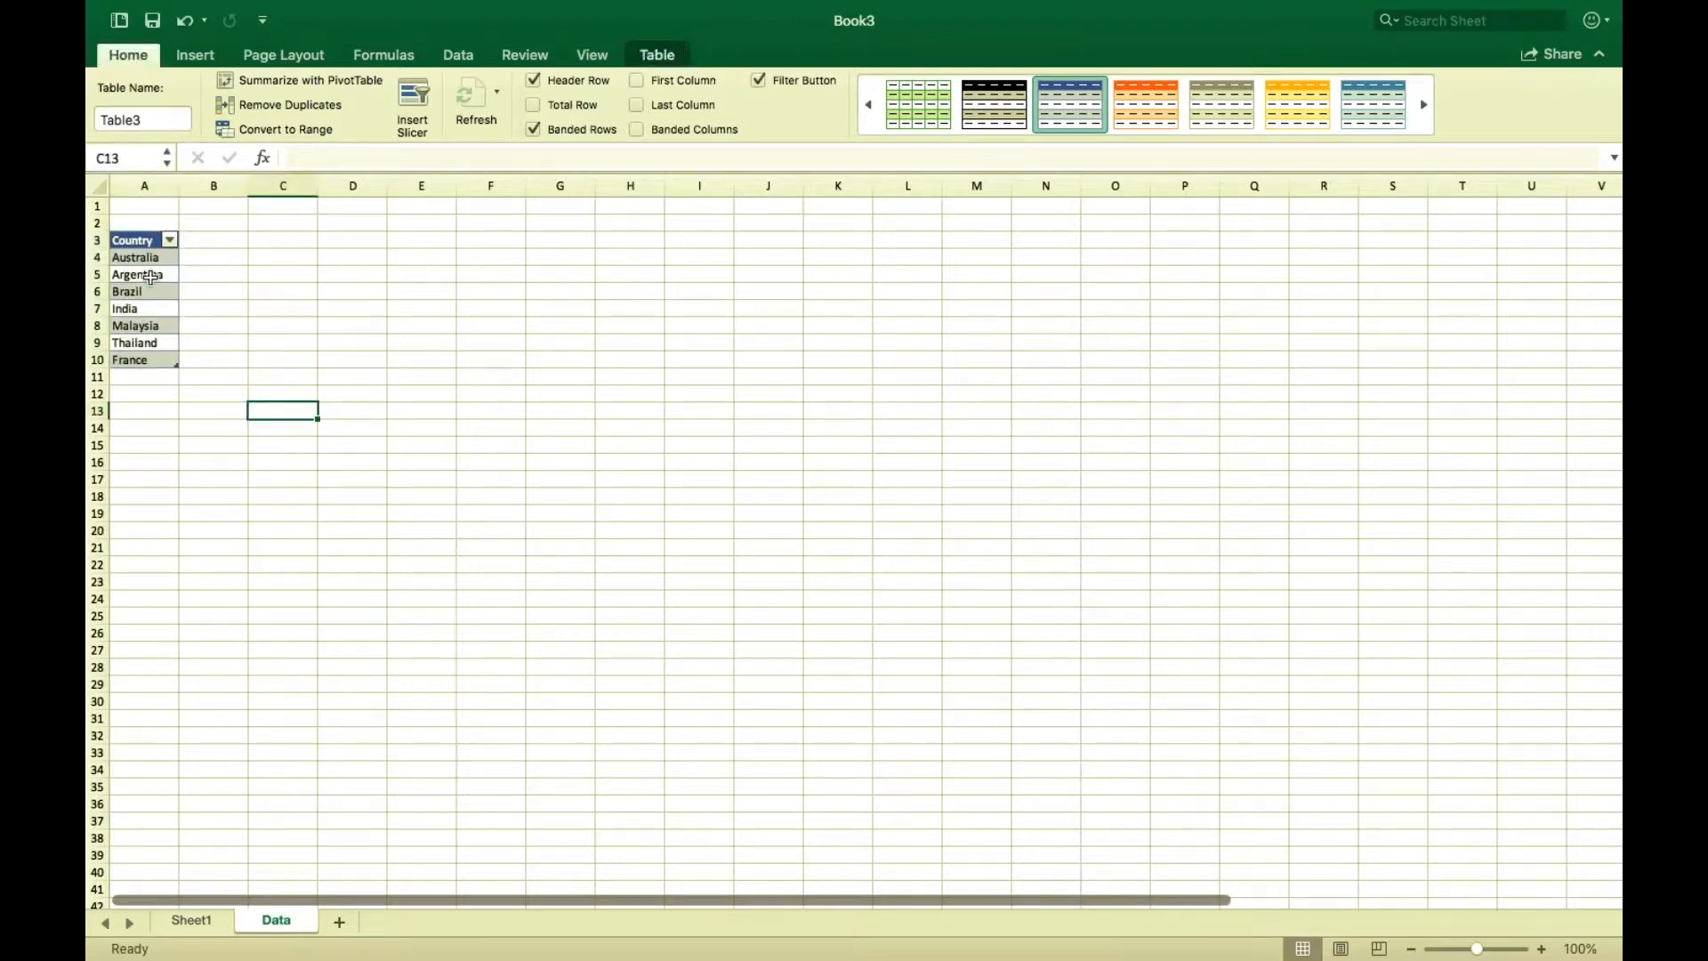
{"action": "left_click_drag", "start_coordinate": [140, 260], "coordinate": [146, 357]}
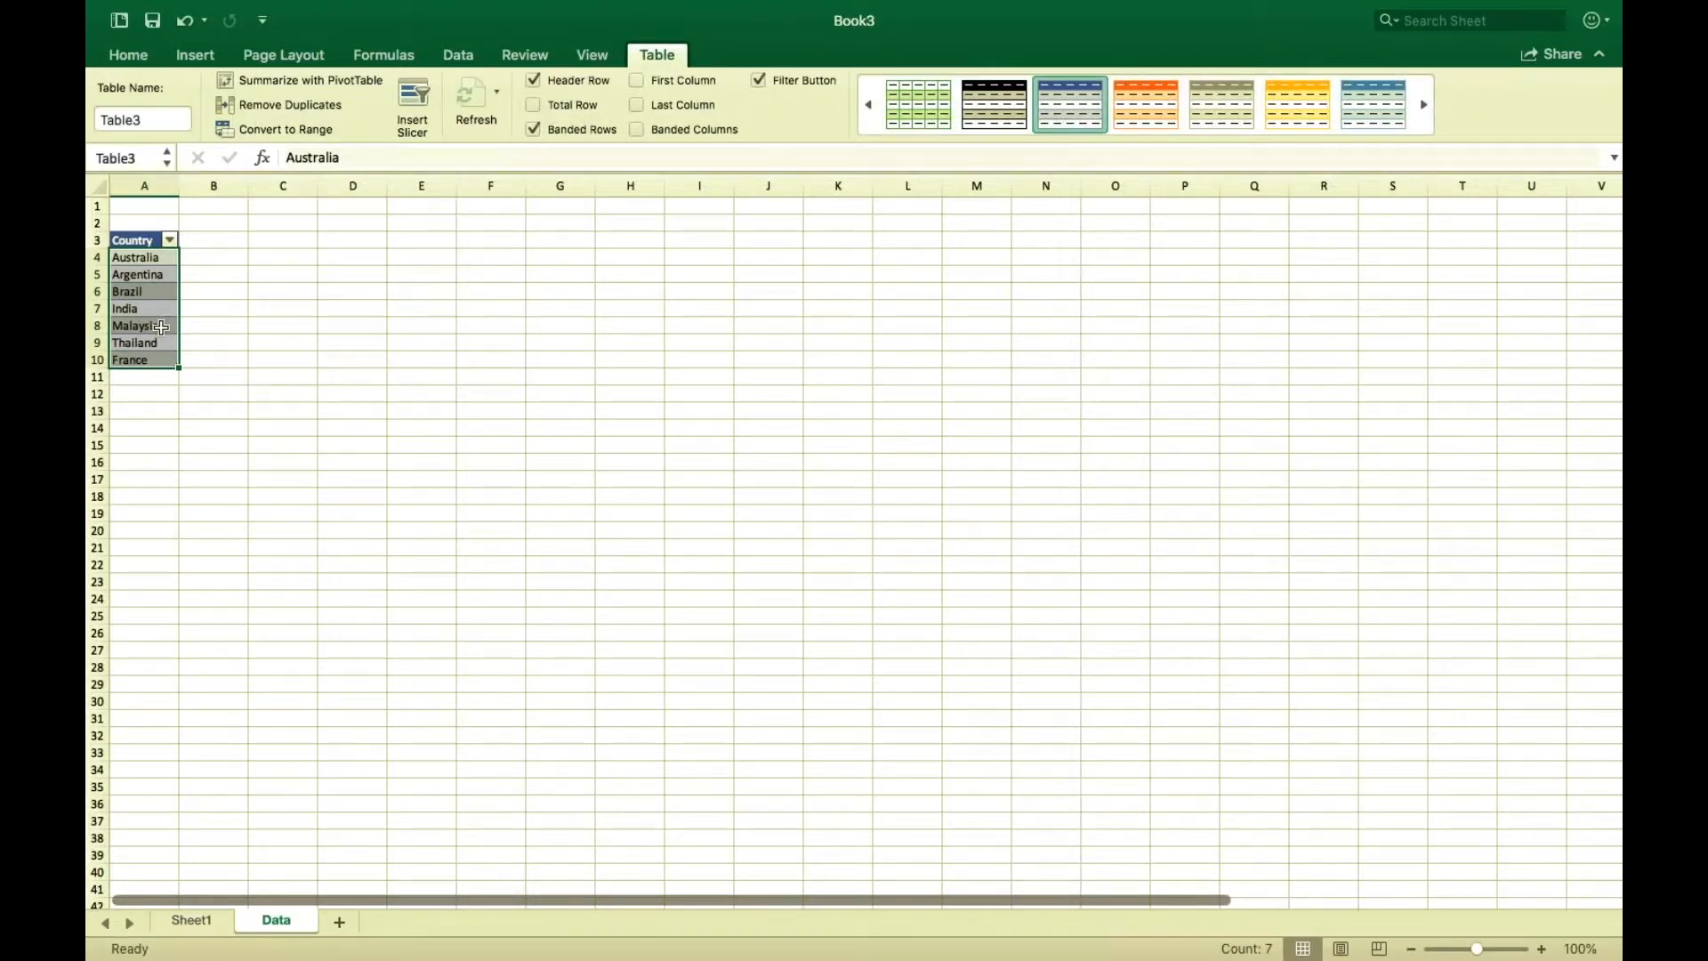
{"action": "left_click", "coordinate": [381, 56]}
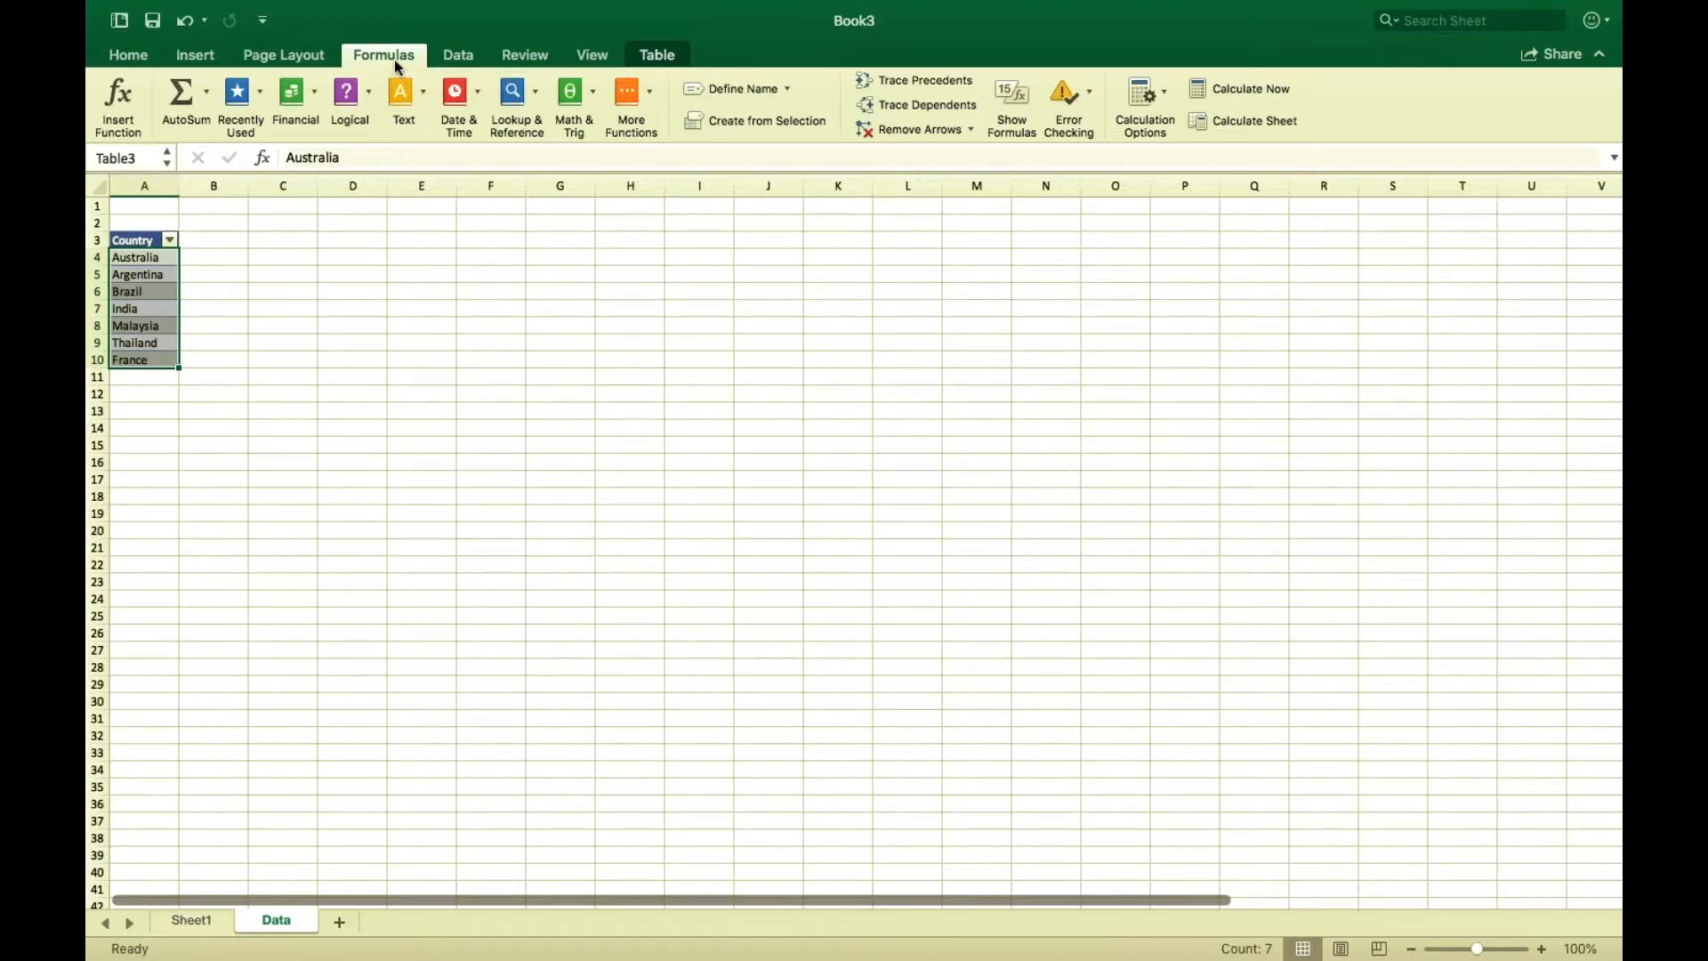
{"action": "left_click", "coordinate": [785, 89]}
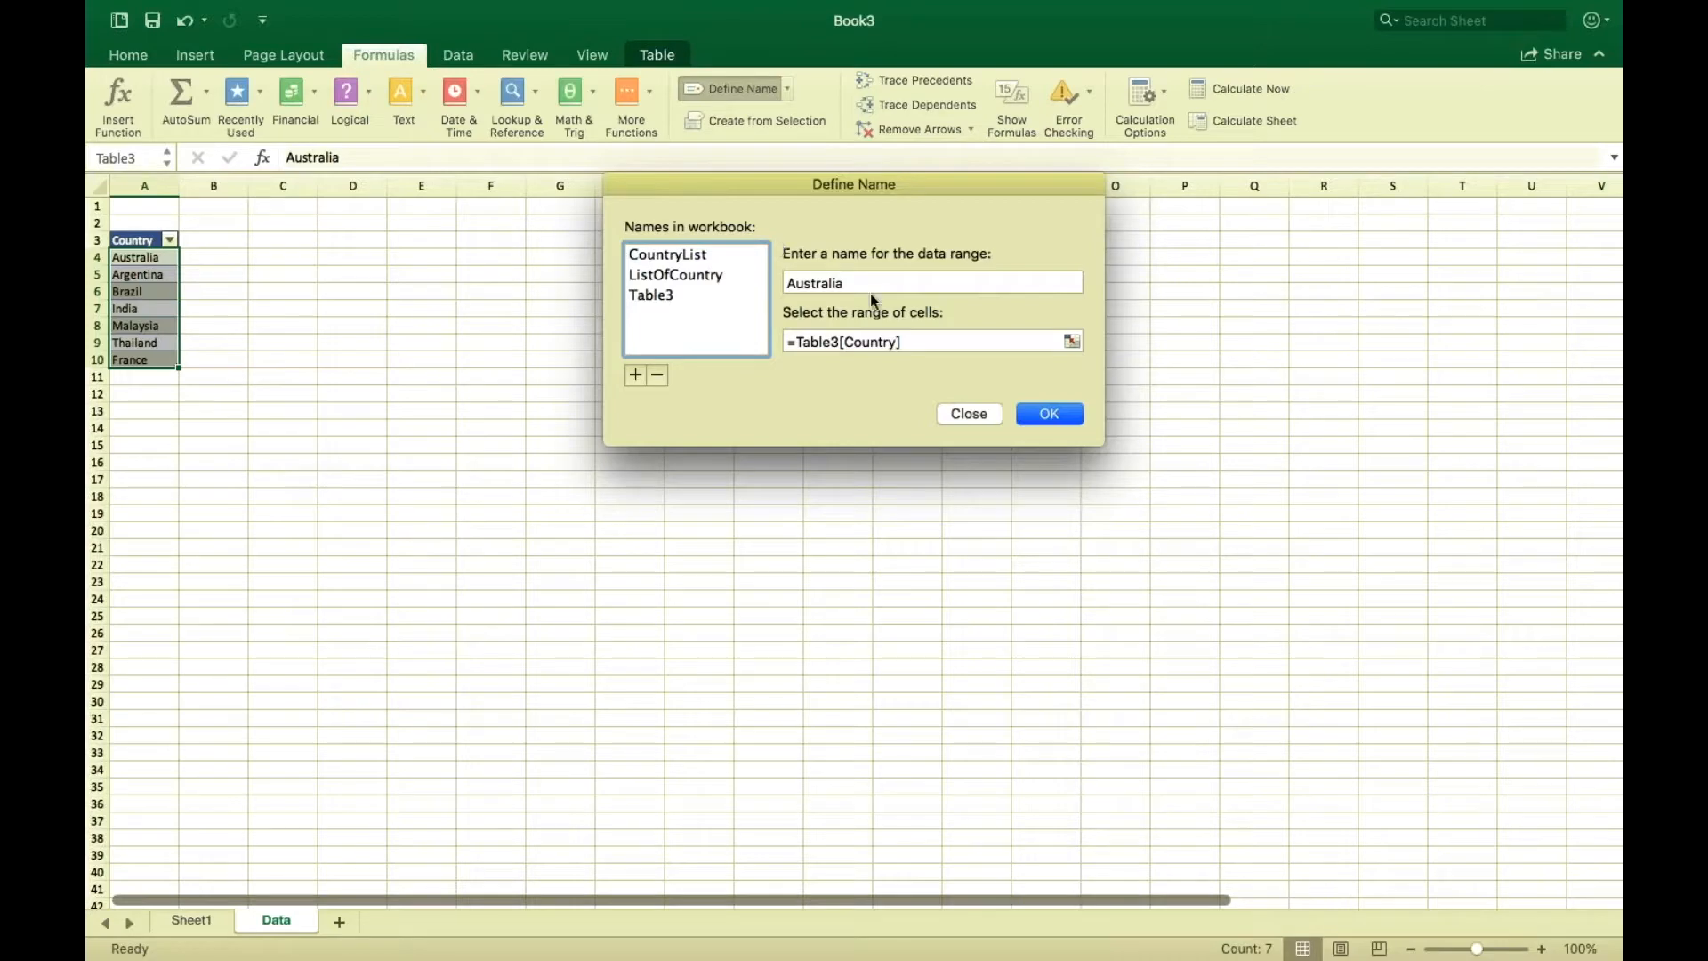
{"action": "left_click_drag", "start_coordinate": [856, 286], "coordinate": [775, 286]}
{"action": "key", "text": "BackSpace"}
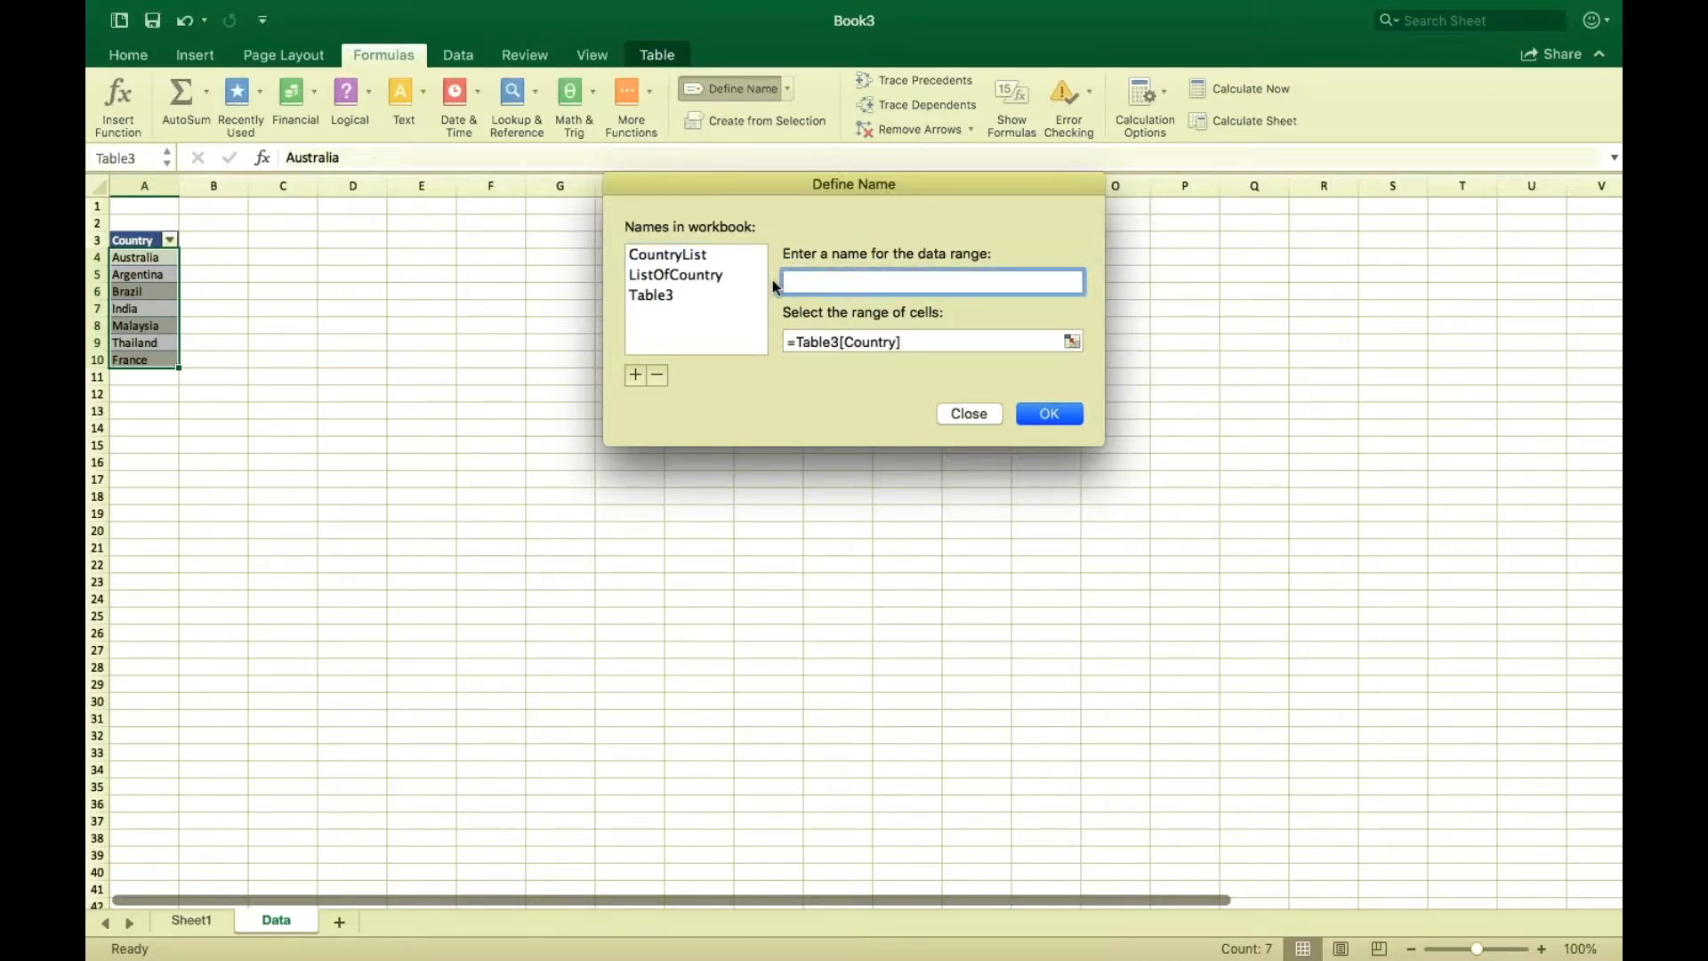
{"action": "type", "text": "MyCountryList"}
{"action": "left_click", "coordinate": [1050, 416]}
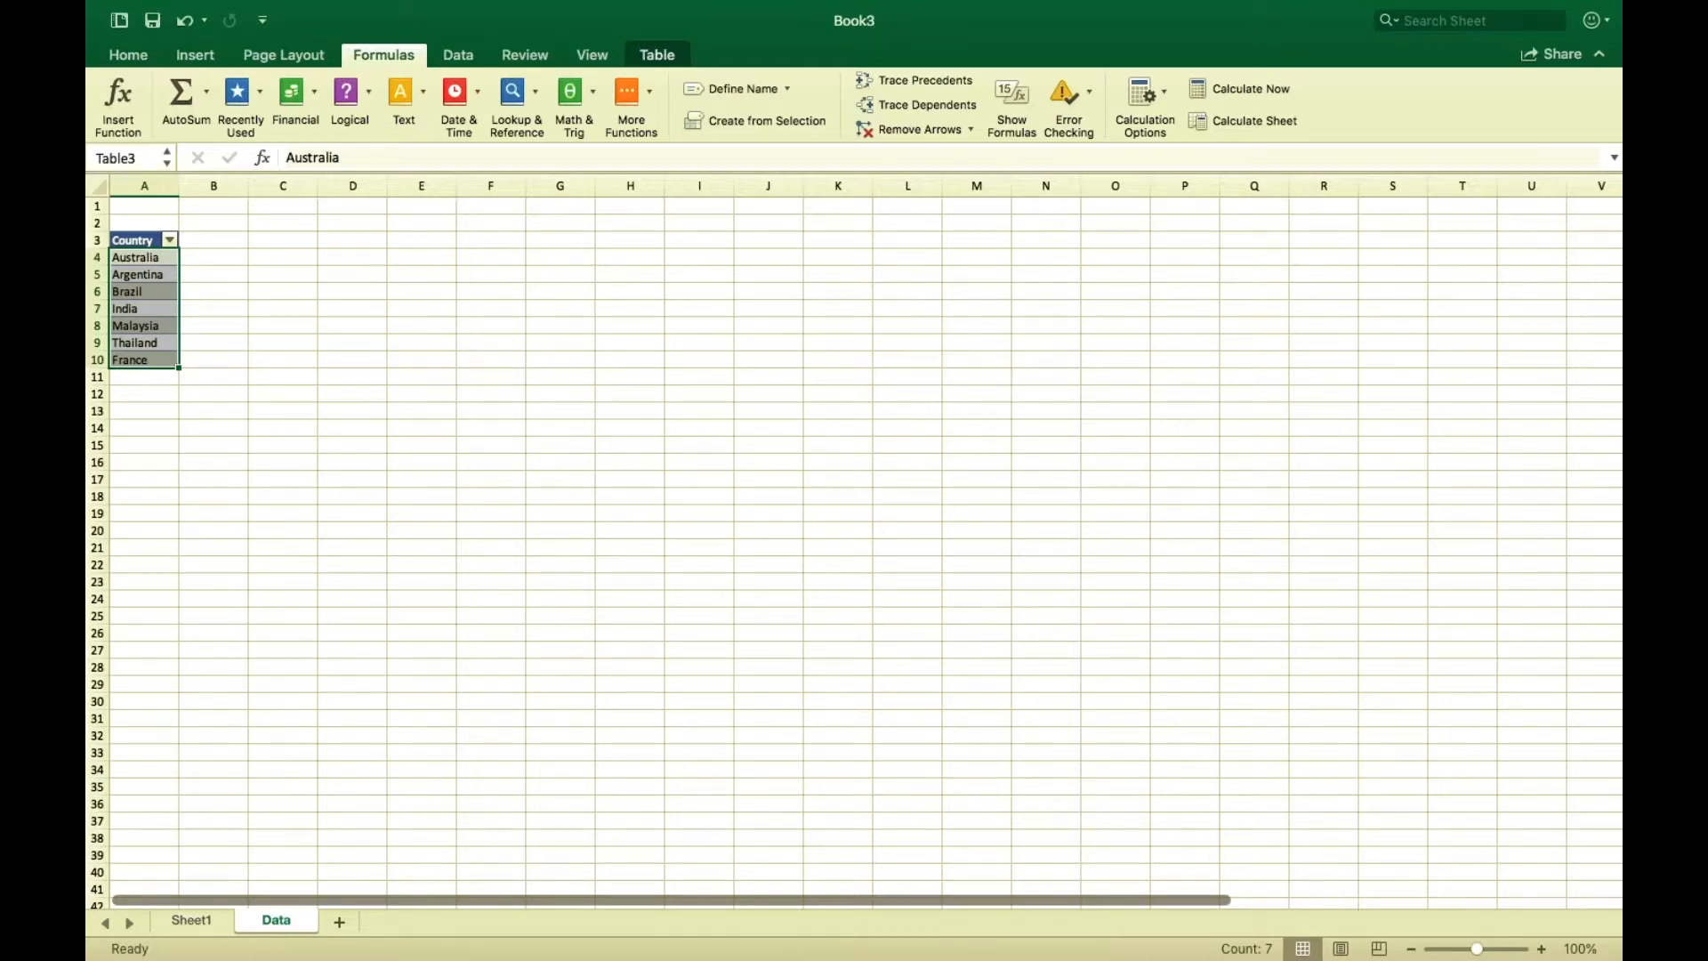
On Sheet1, give cell B3 a List data validation with source =MyCountryList and open its dropdown.
{"action": "left_click", "coordinate": [185, 919]}
{"action": "left_click", "coordinate": [433, 528]}
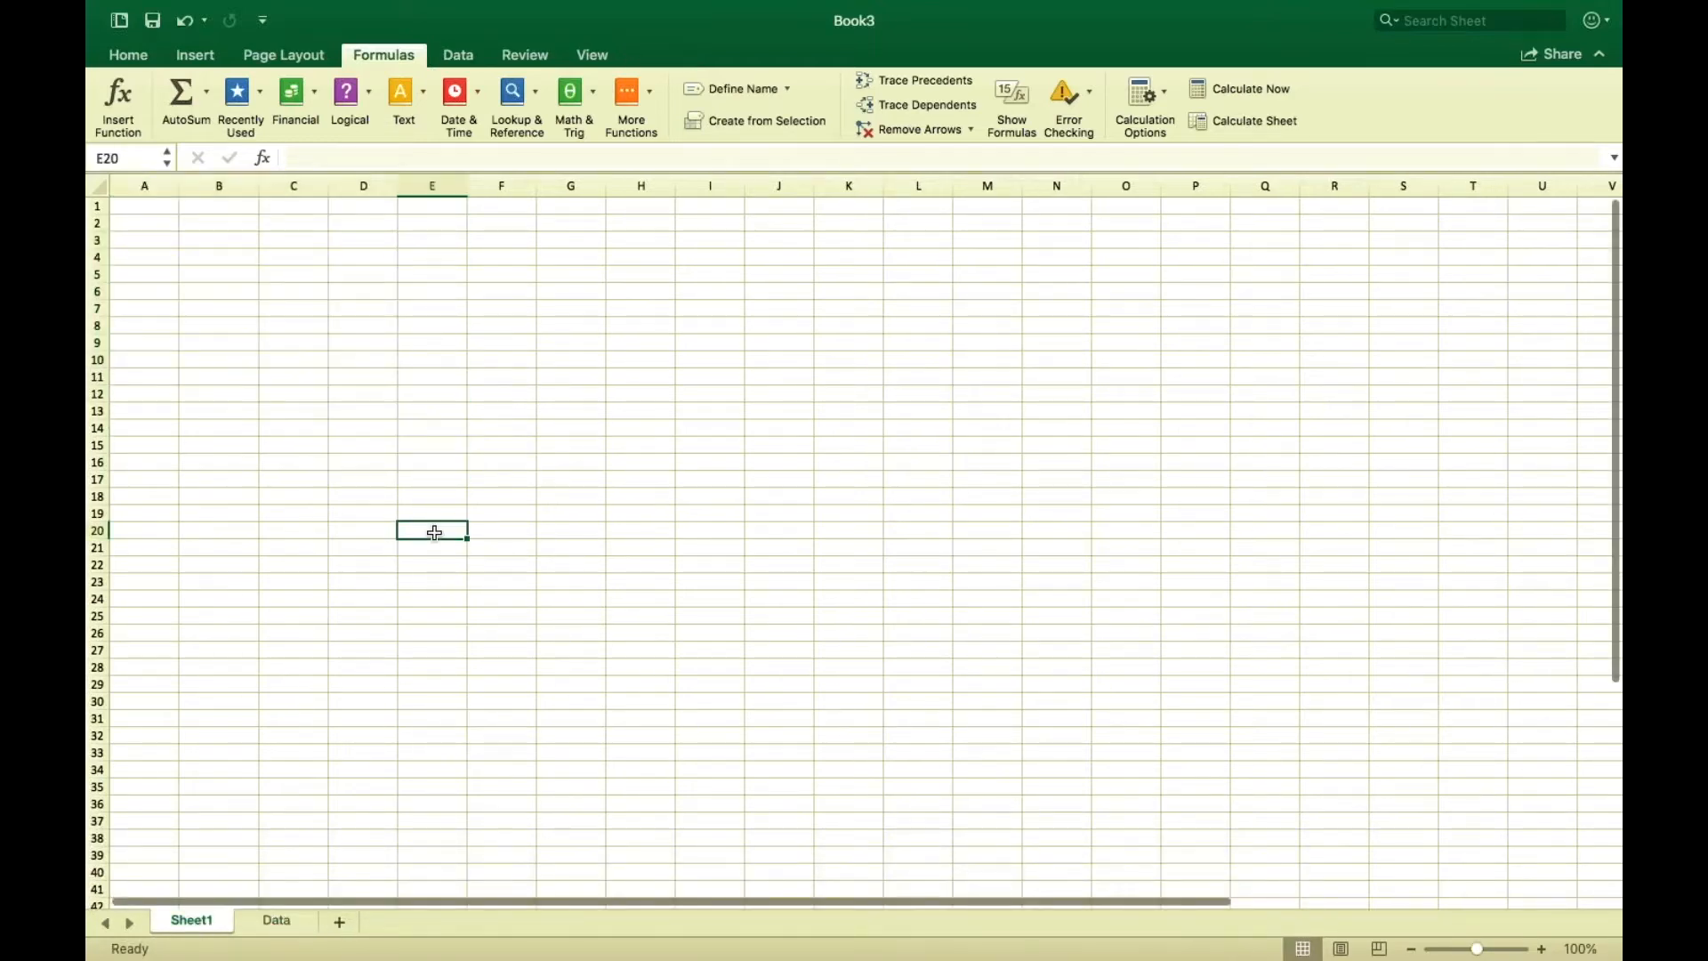
{"action": "left_click", "coordinate": [221, 241]}
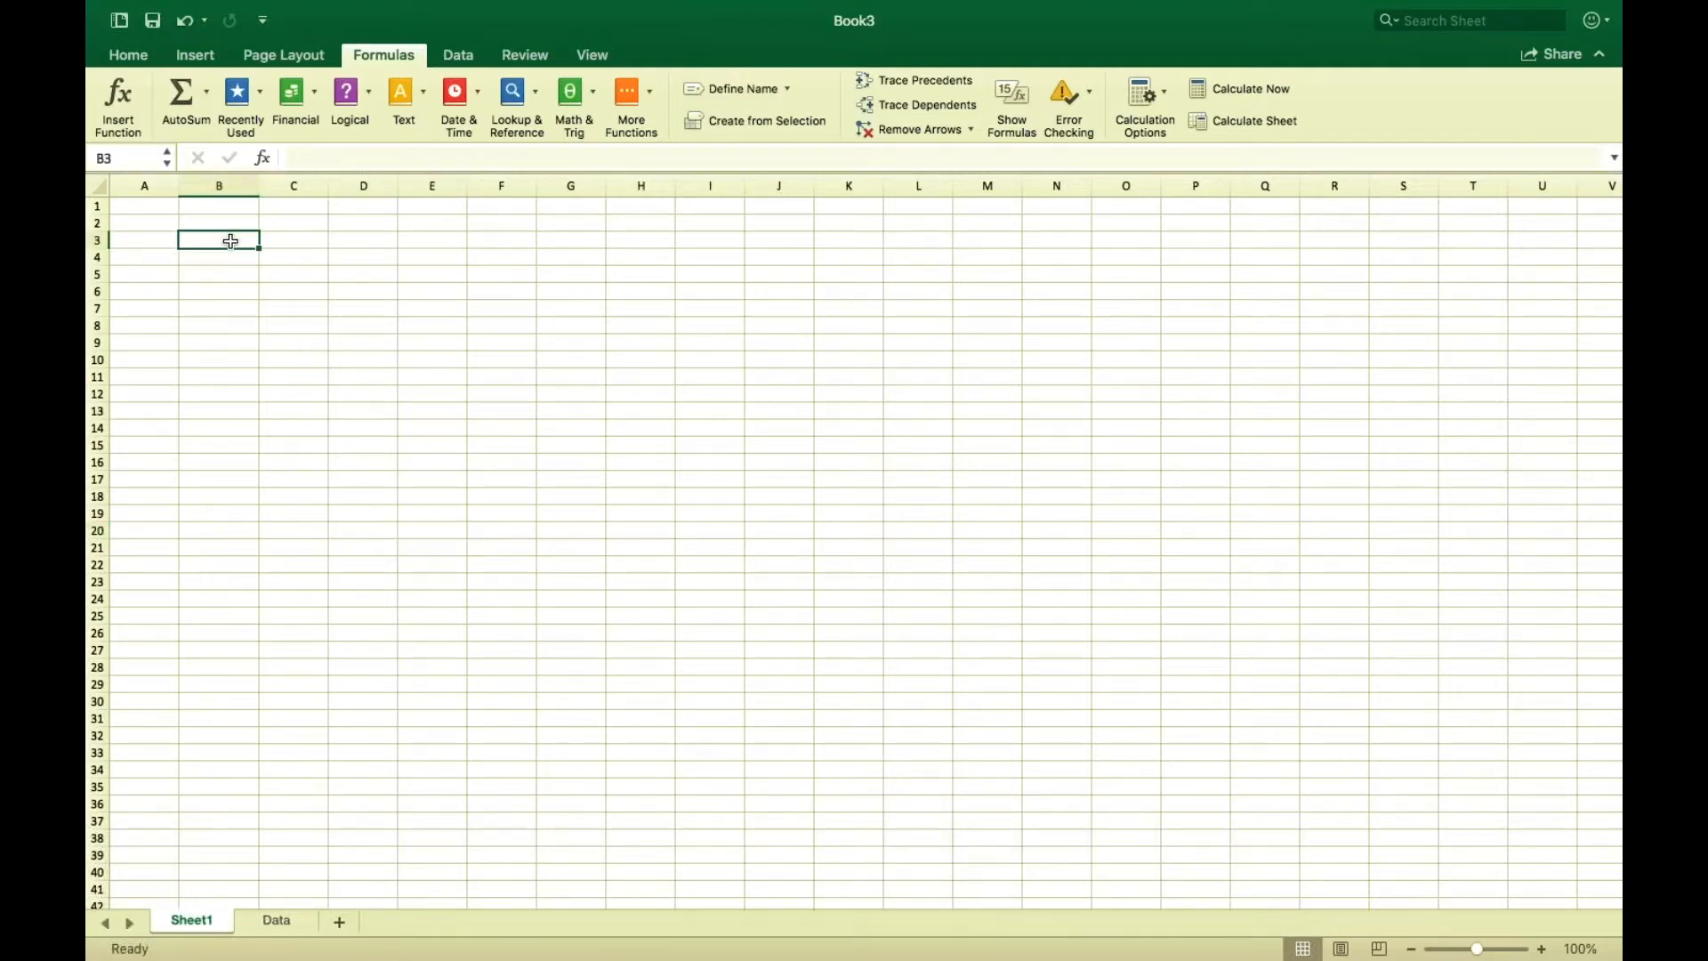
{"action": "left_click", "coordinate": [460, 56]}
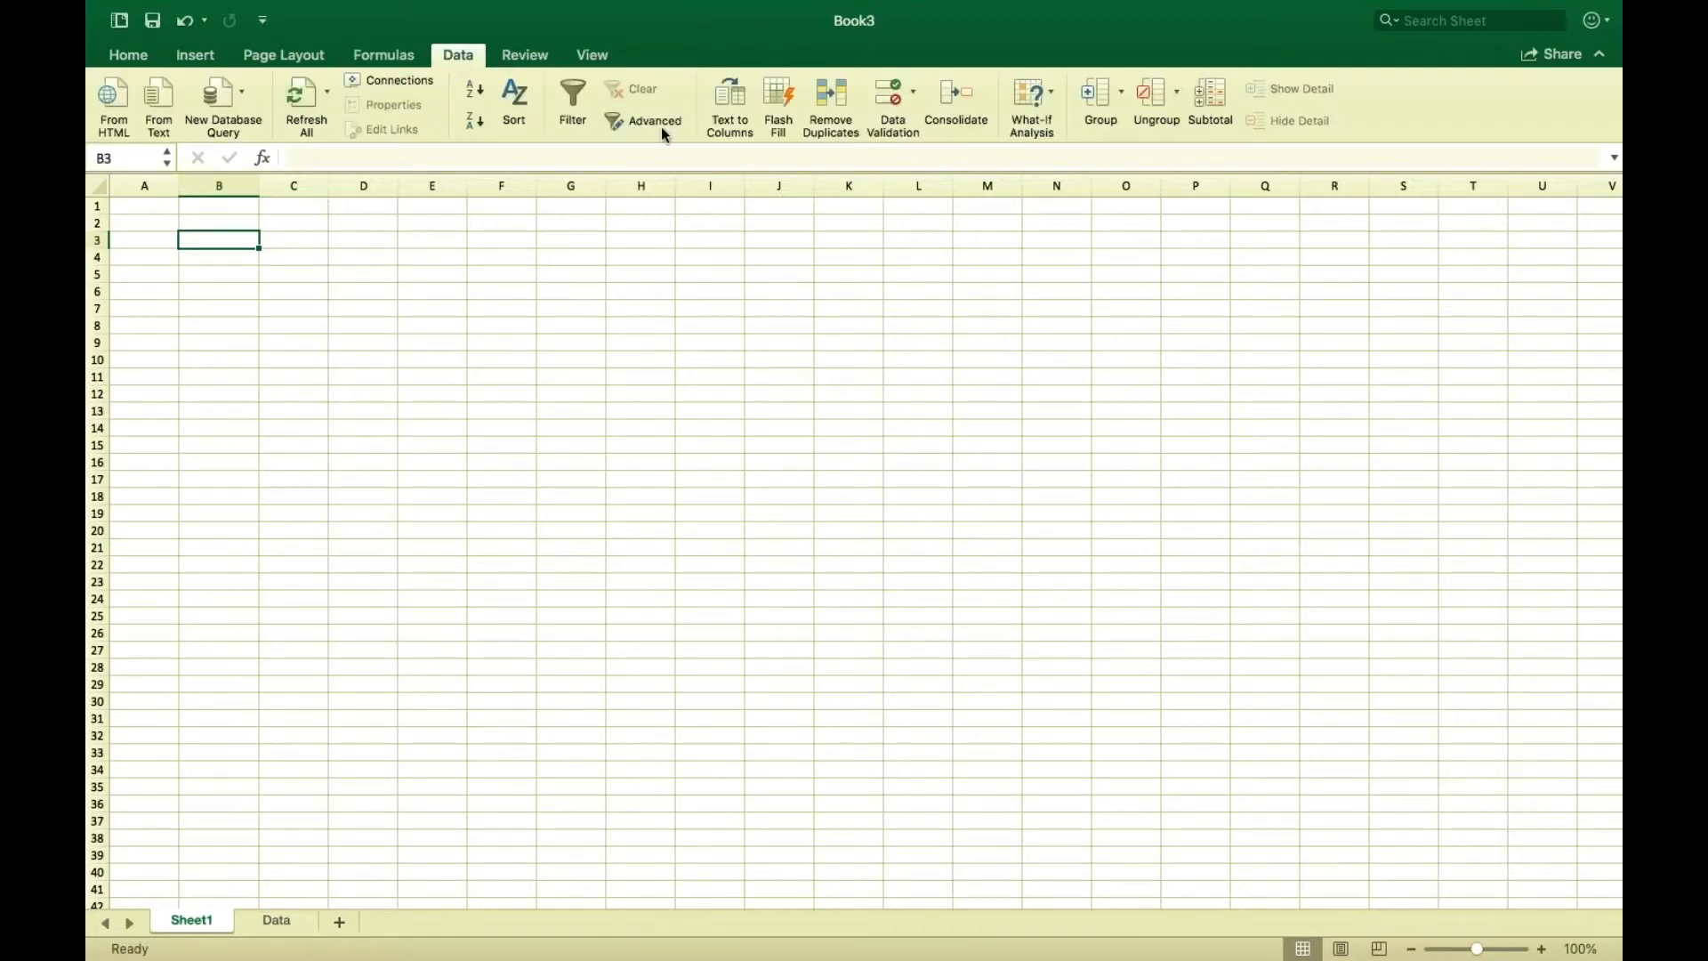
{"action": "left_click", "coordinate": [892, 97]}
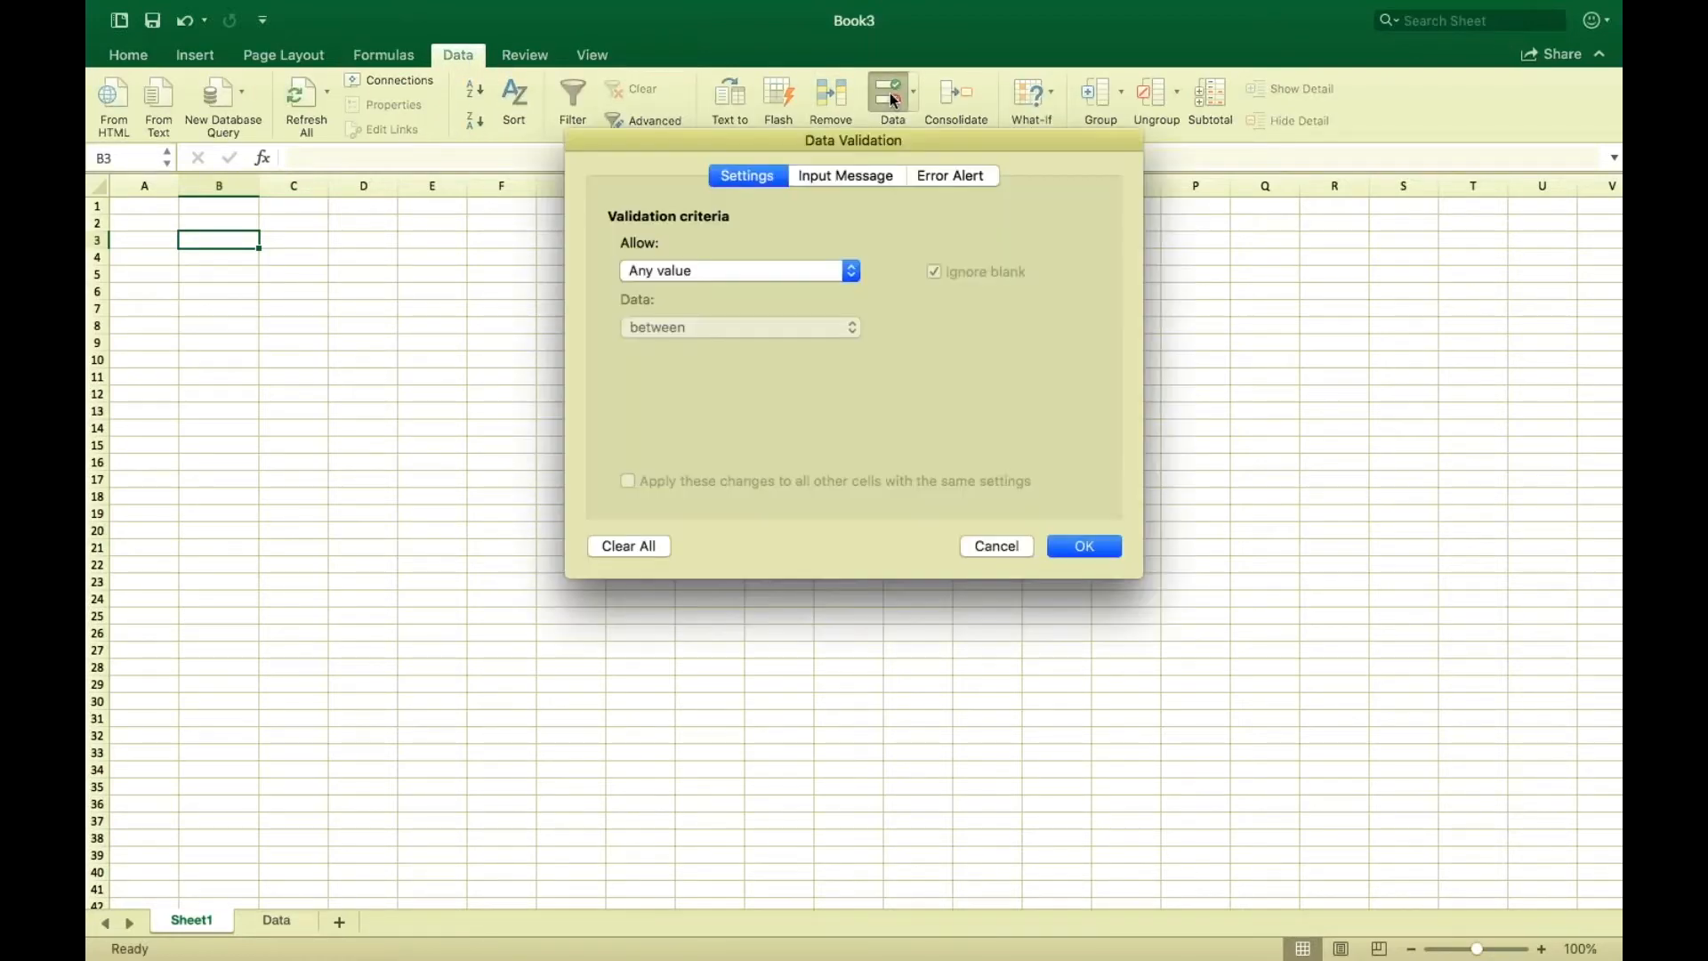
{"action": "left_click", "coordinate": [832, 272]}
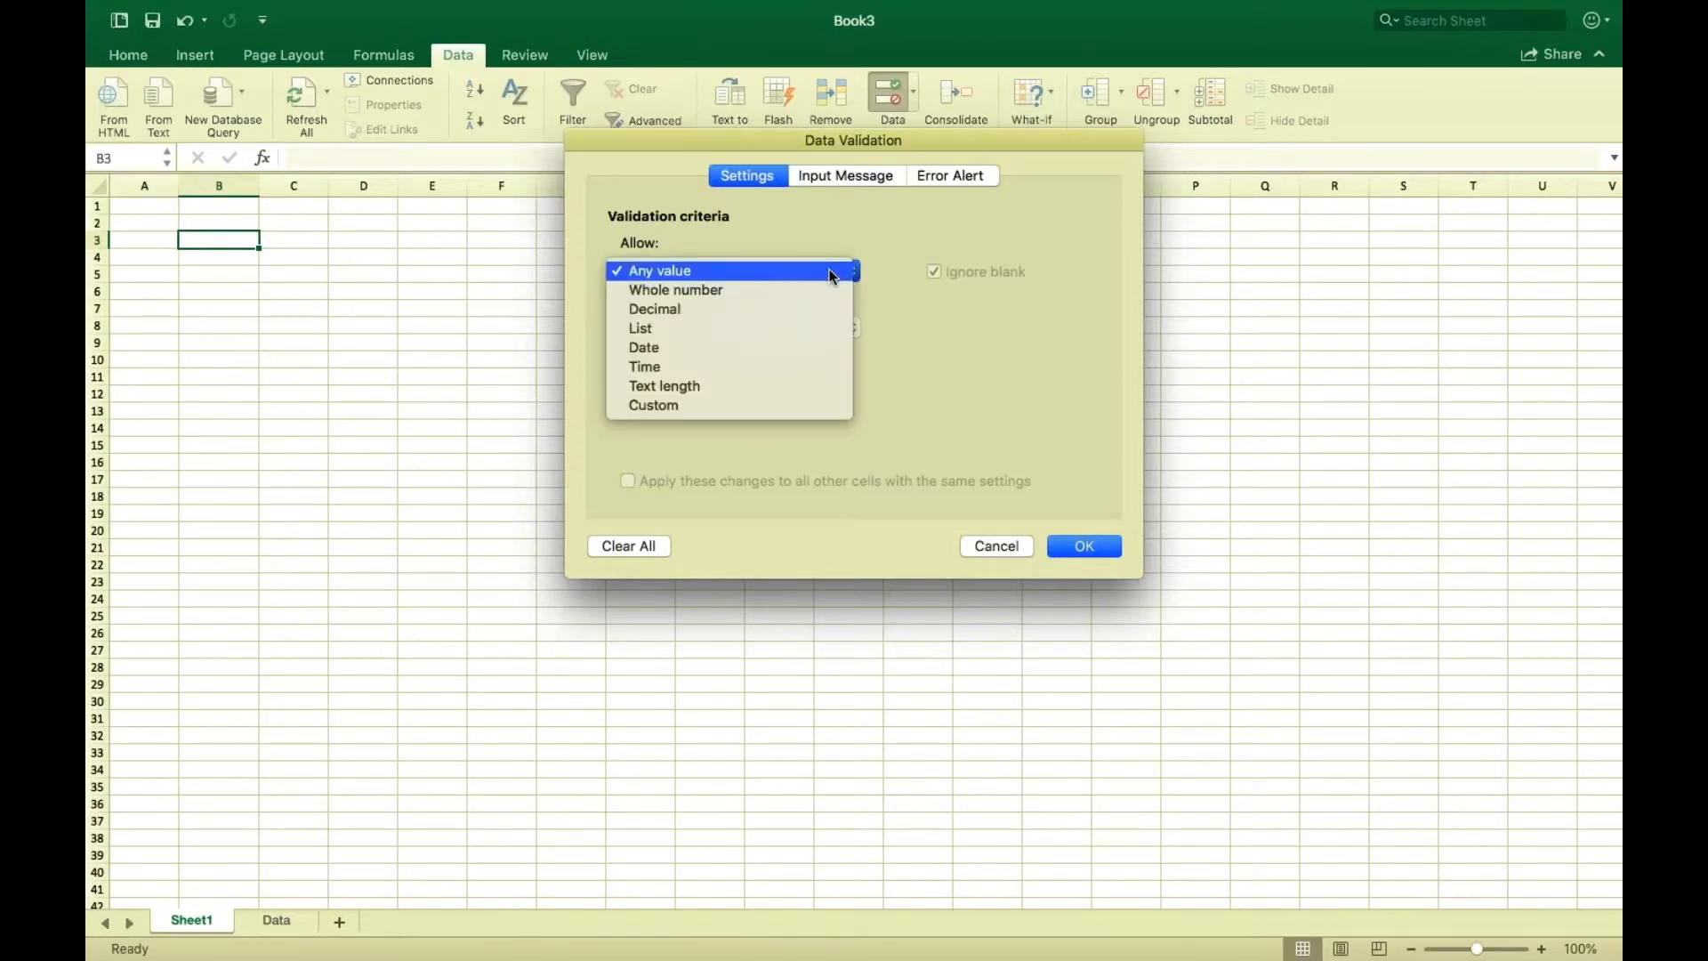
{"action": "left_click", "coordinate": [739, 326]}
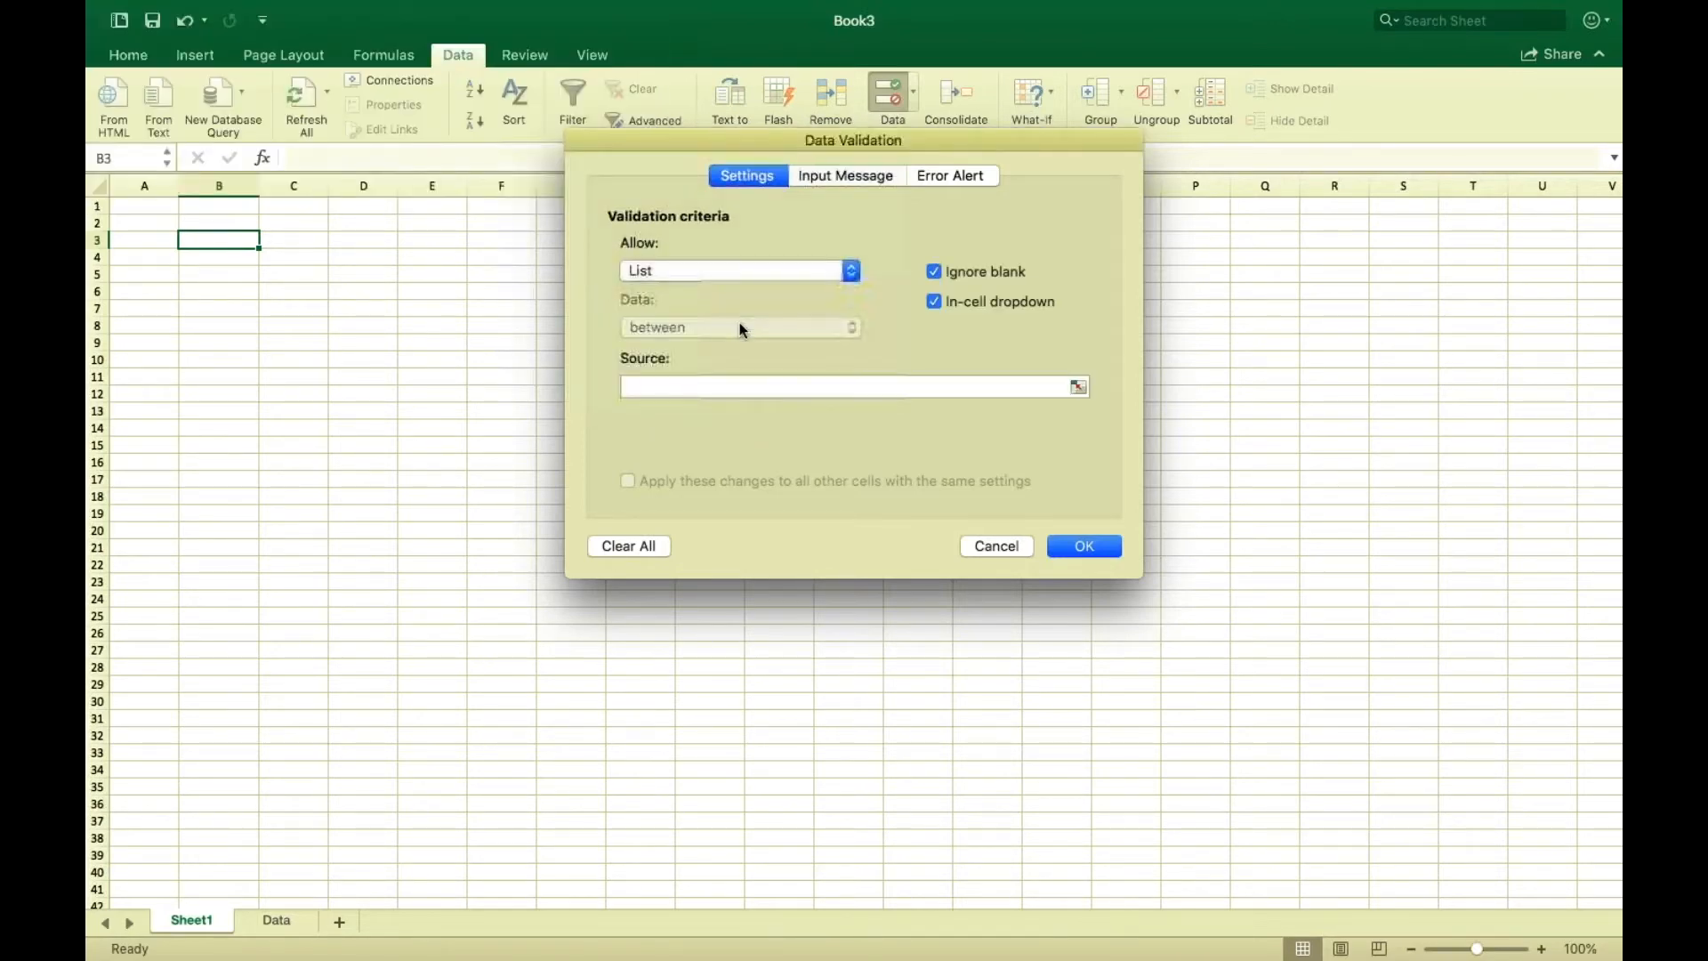
{"action": "left_click", "coordinate": [686, 387]}
{"action": "type", "text": "="}
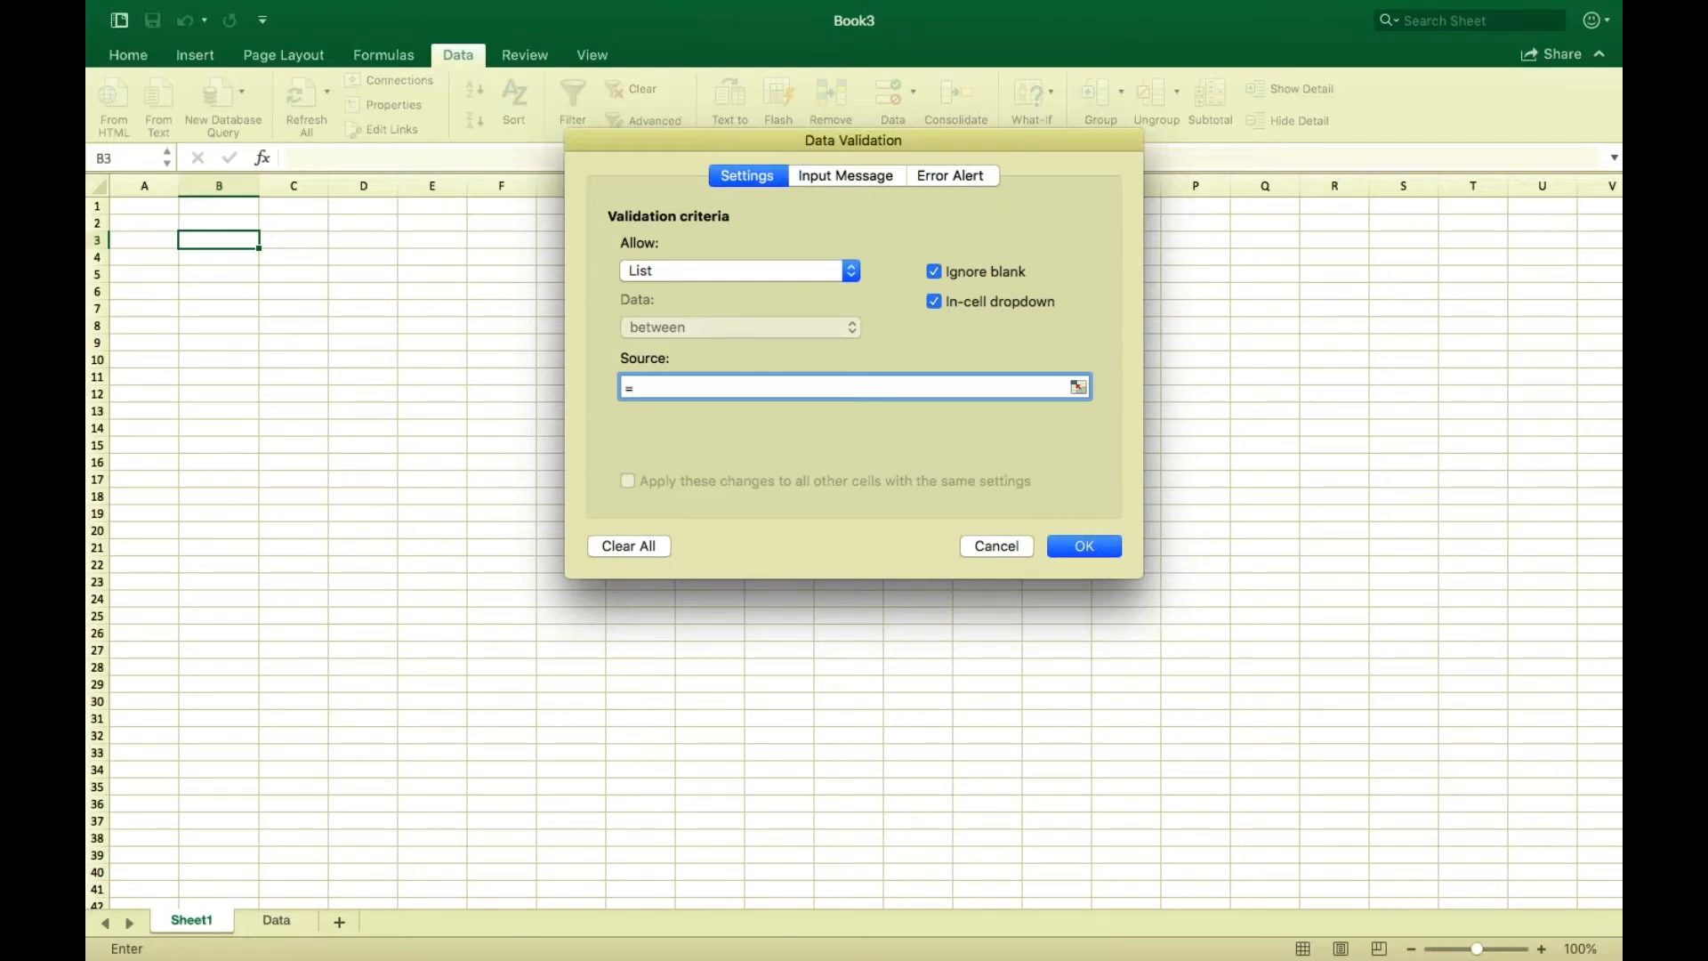
{"action": "type", "text": "MyCountryList"}
{"action": "left_click", "coordinate": [1103, 559]}
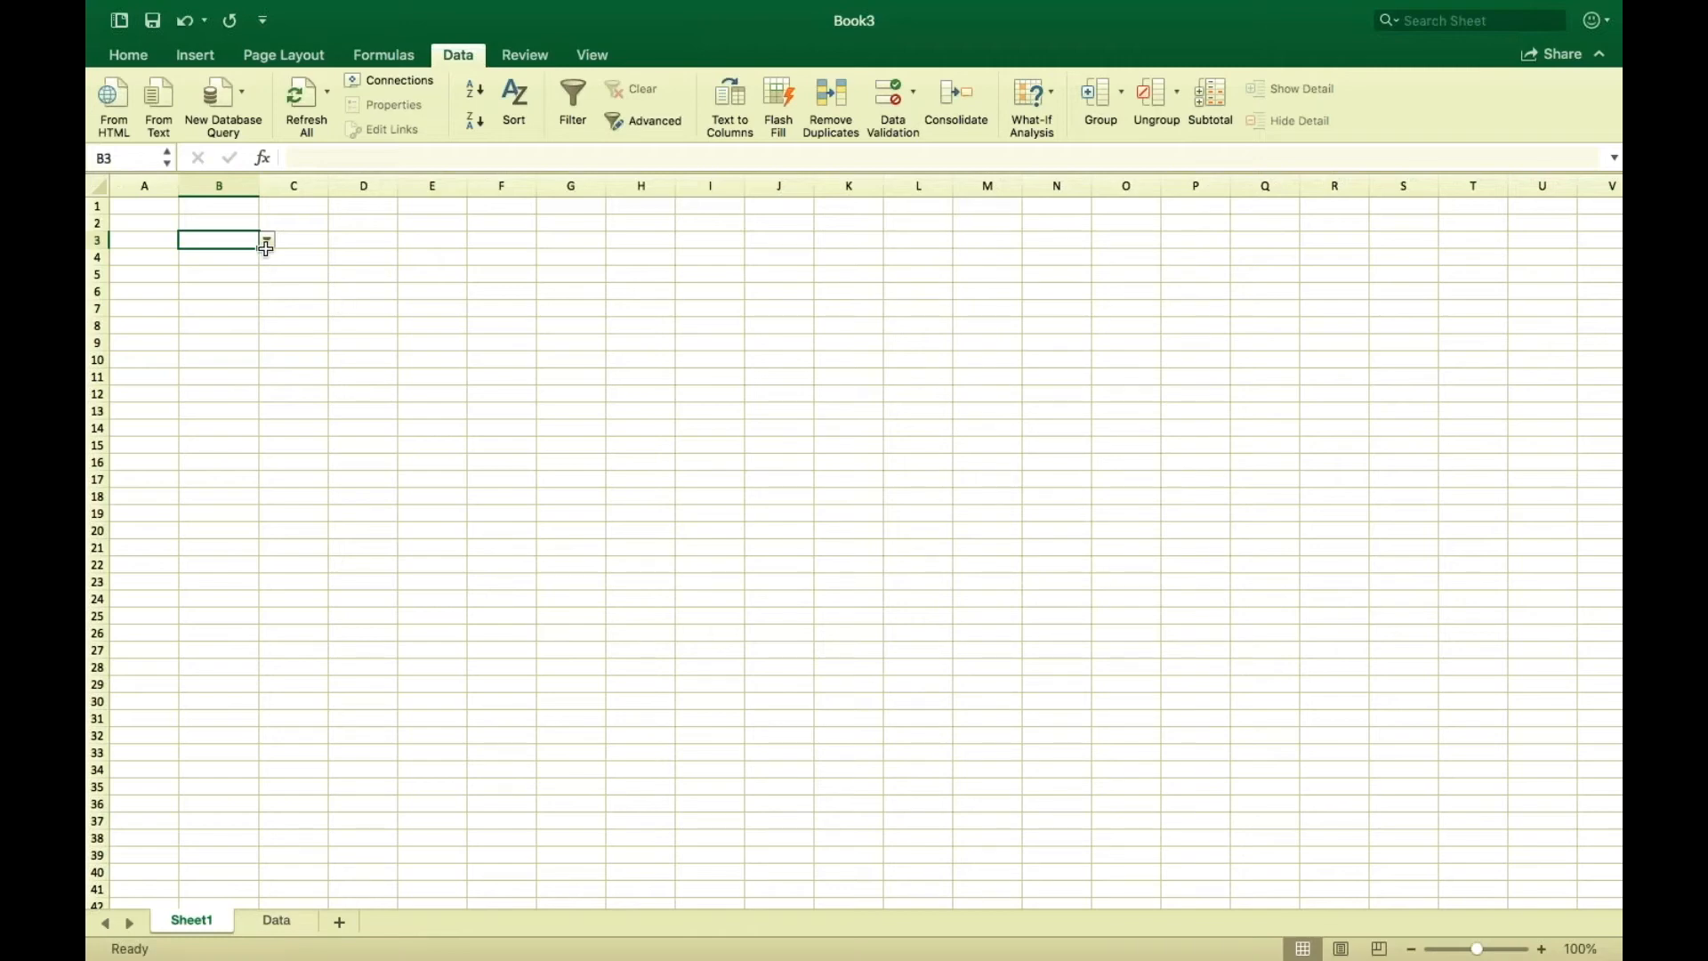
{"action": "left_click", "coordinate": [266, 241]}
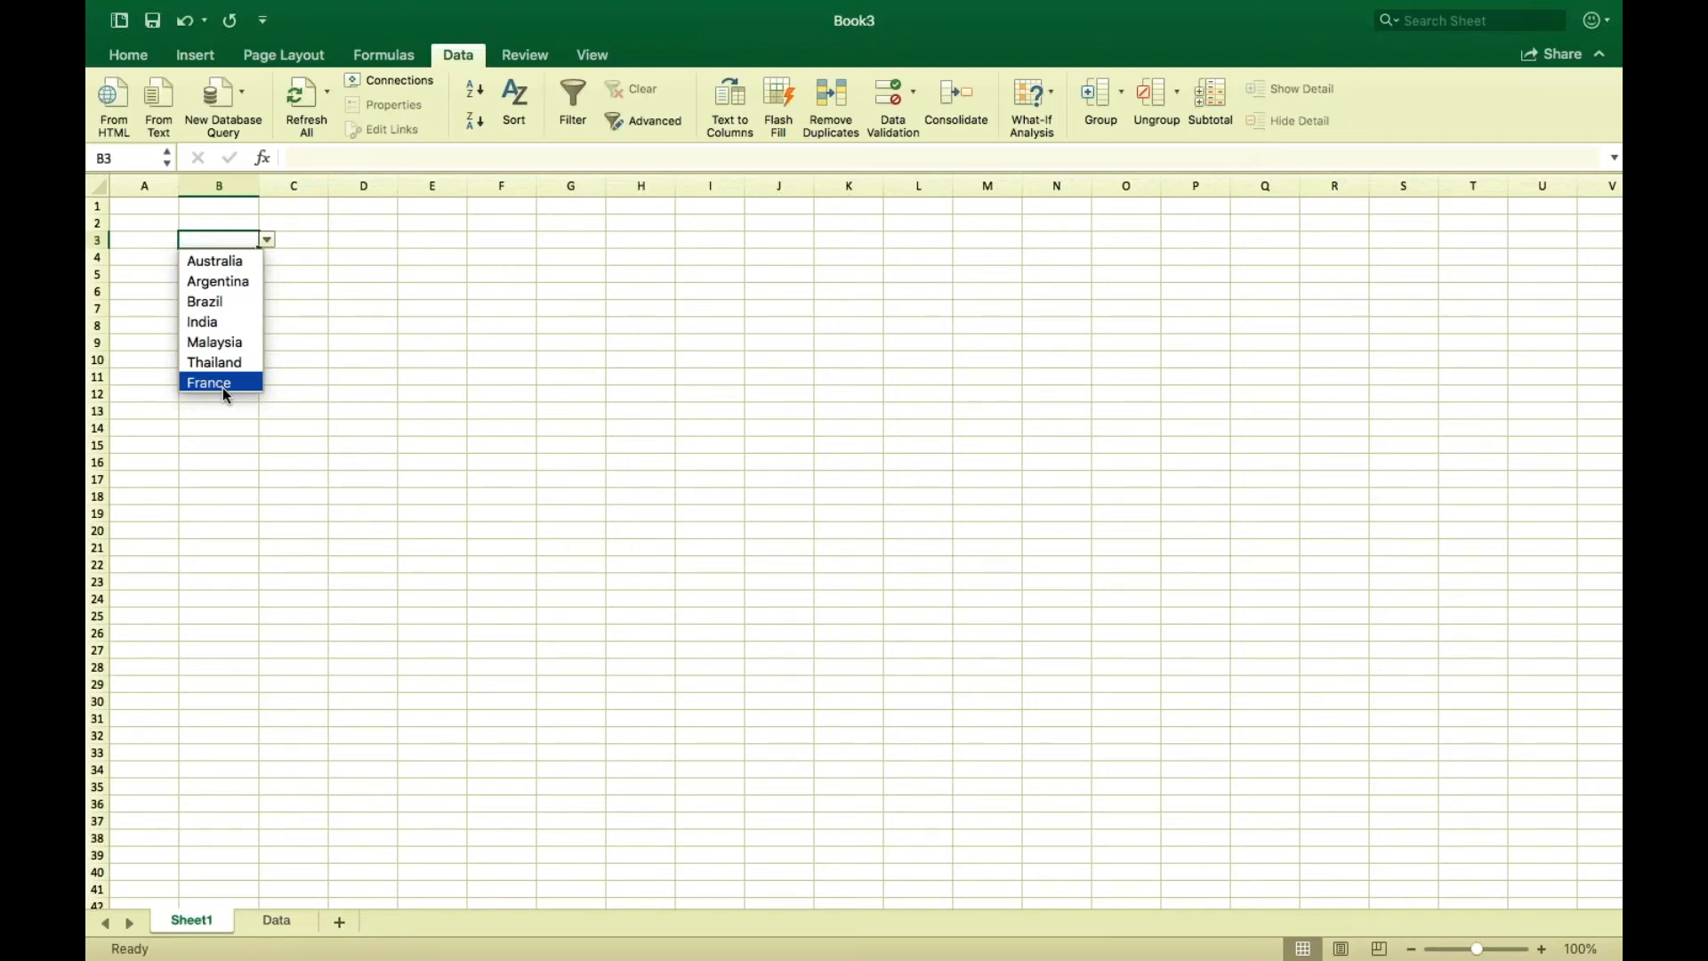
{"action": "key", "text": "Escape"}
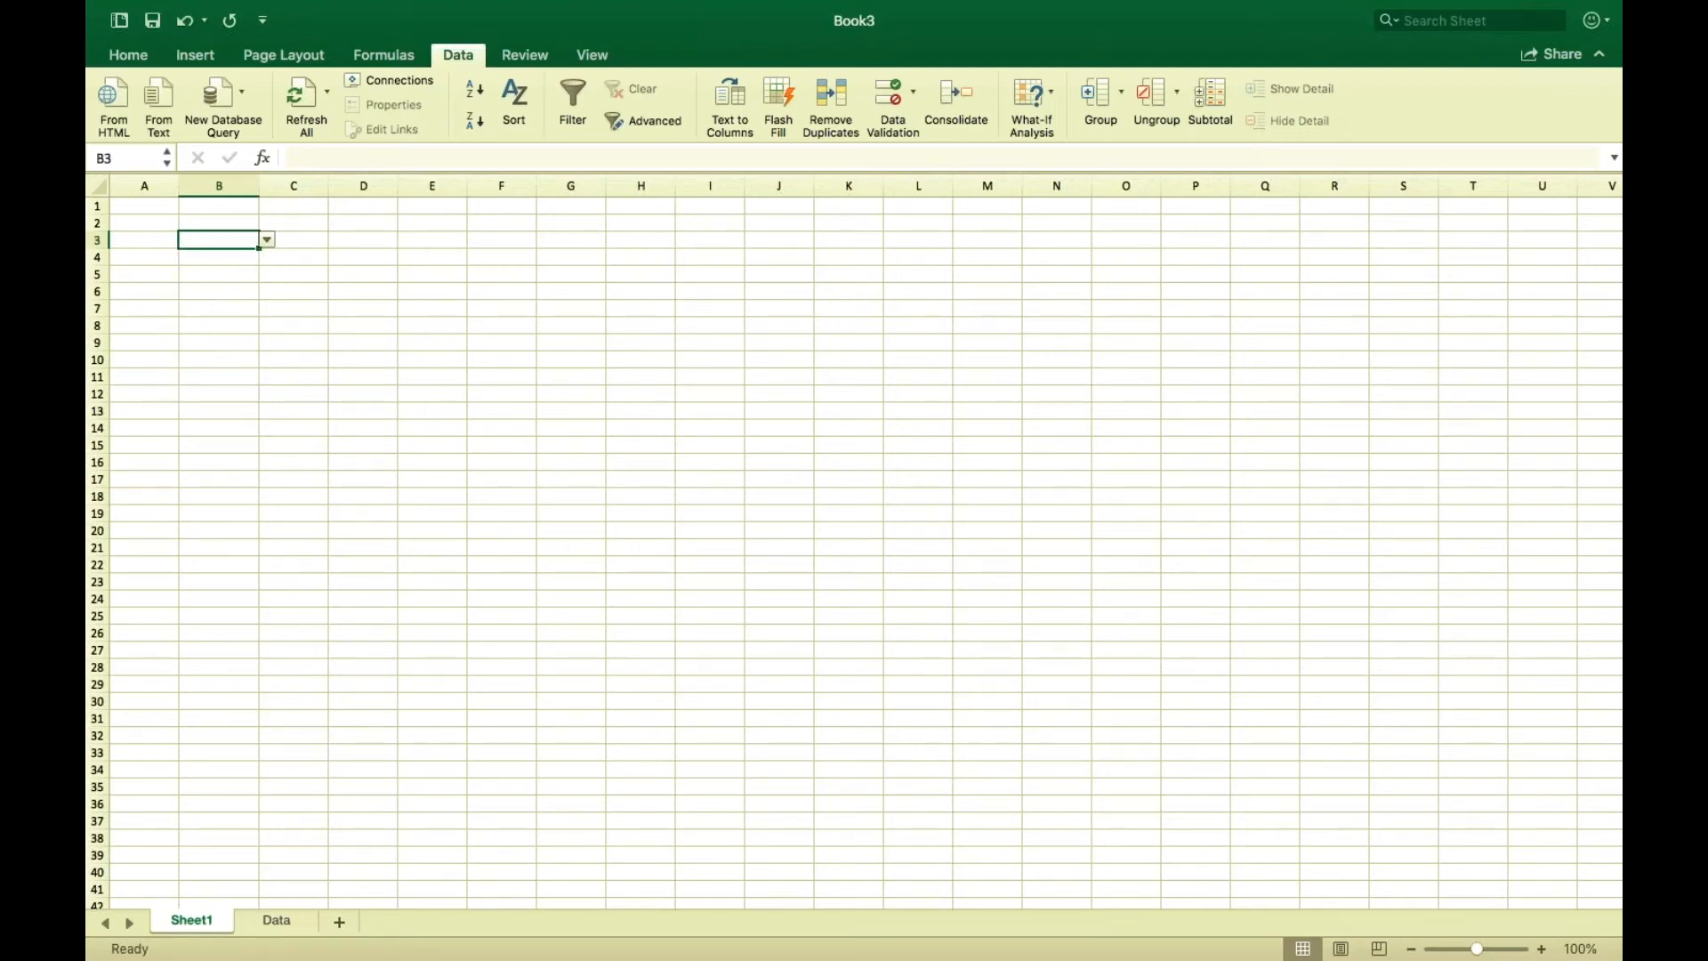
Append England in A11 of the country table, then open the B3 dropdown on Sheet1.
{"action": "left_click", "coordinate": [275, 921]}
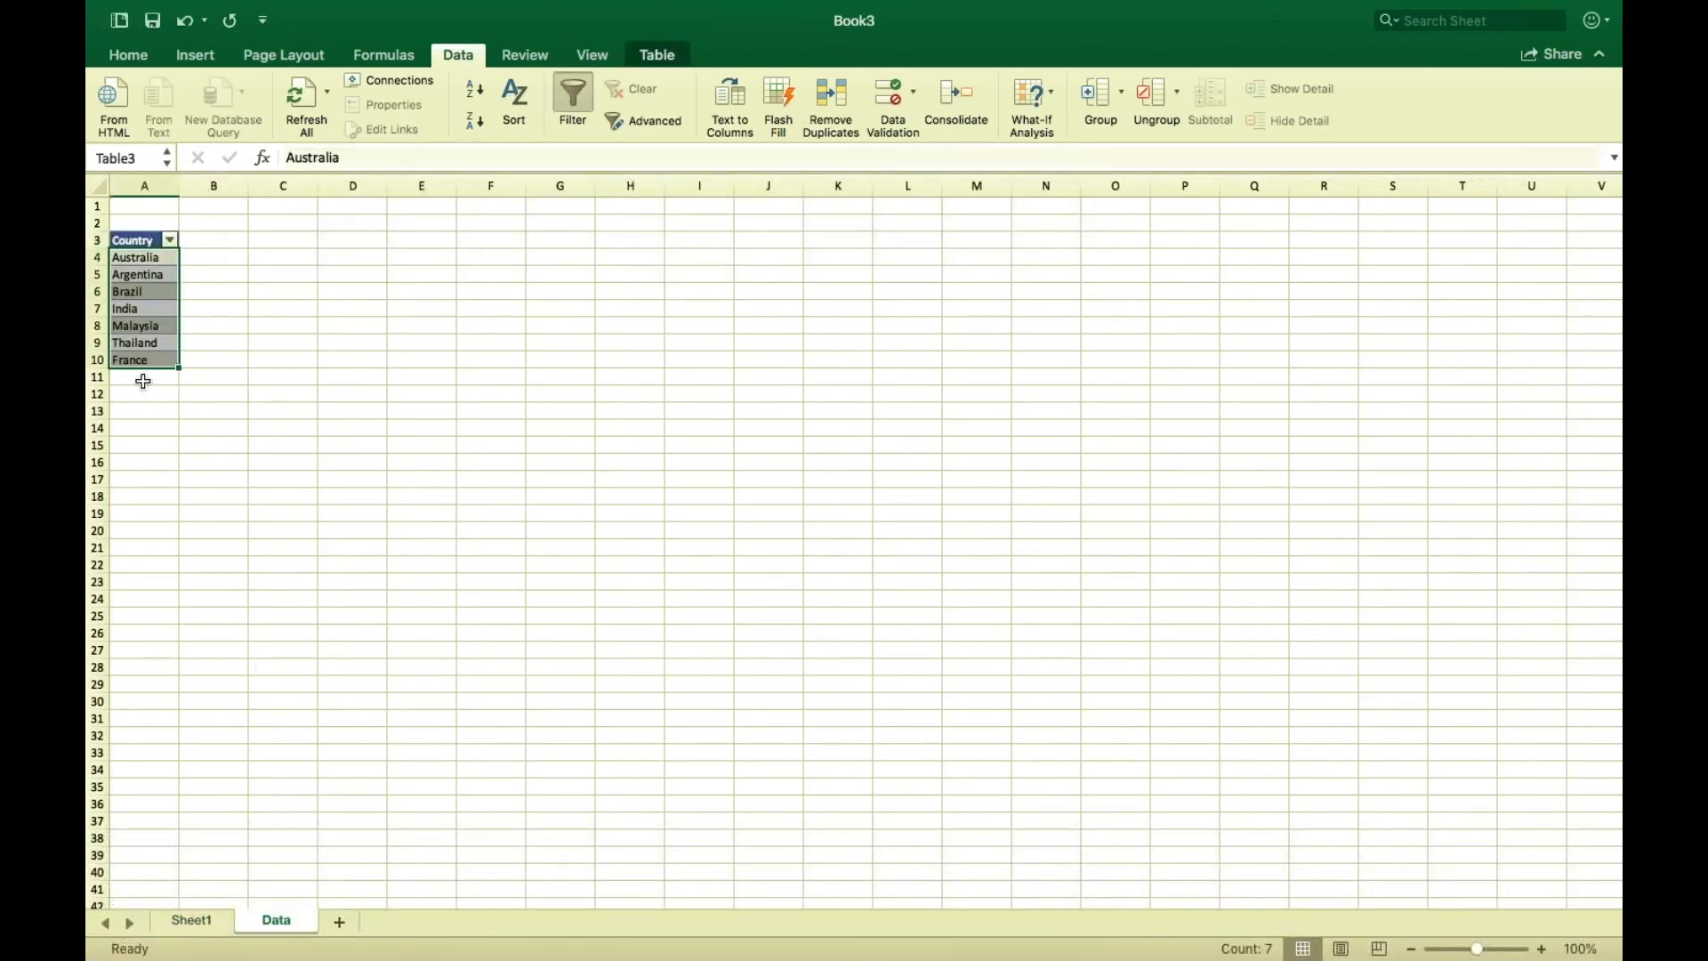
{"action": "left_click", "coordinate": [142, 381]}
{"action": "type", "text": "E"}
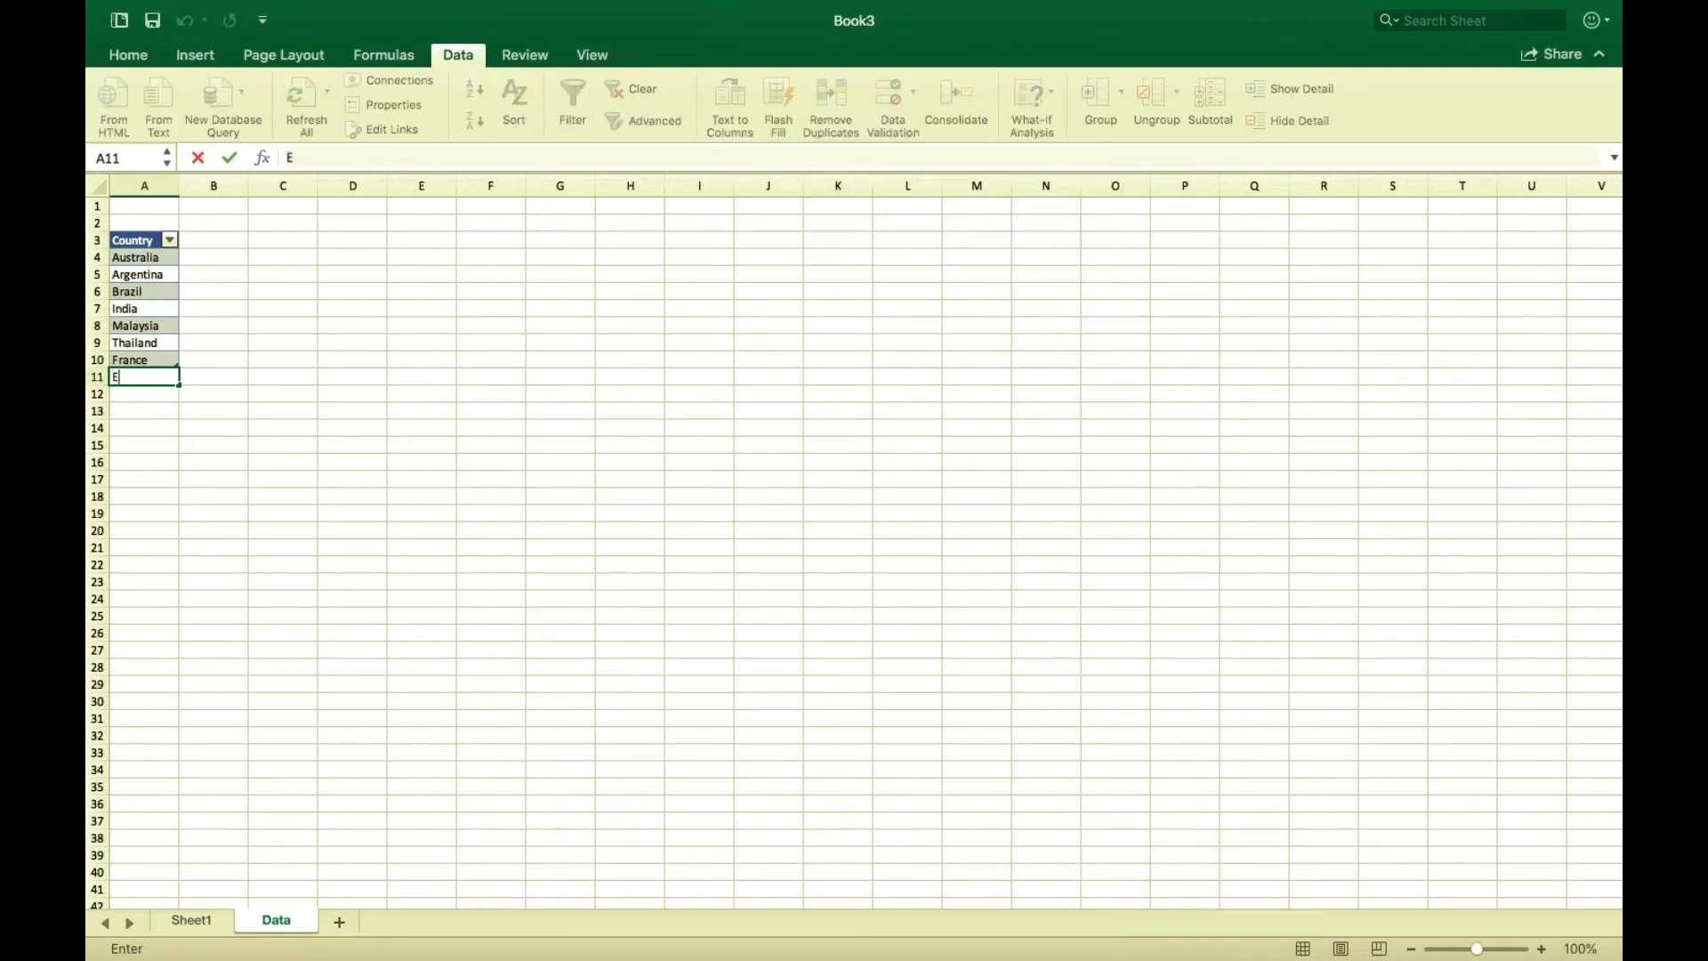
{"action": "type", "text": "ngland"}
{"action": "left_click", "coordinate": [191, 345]}
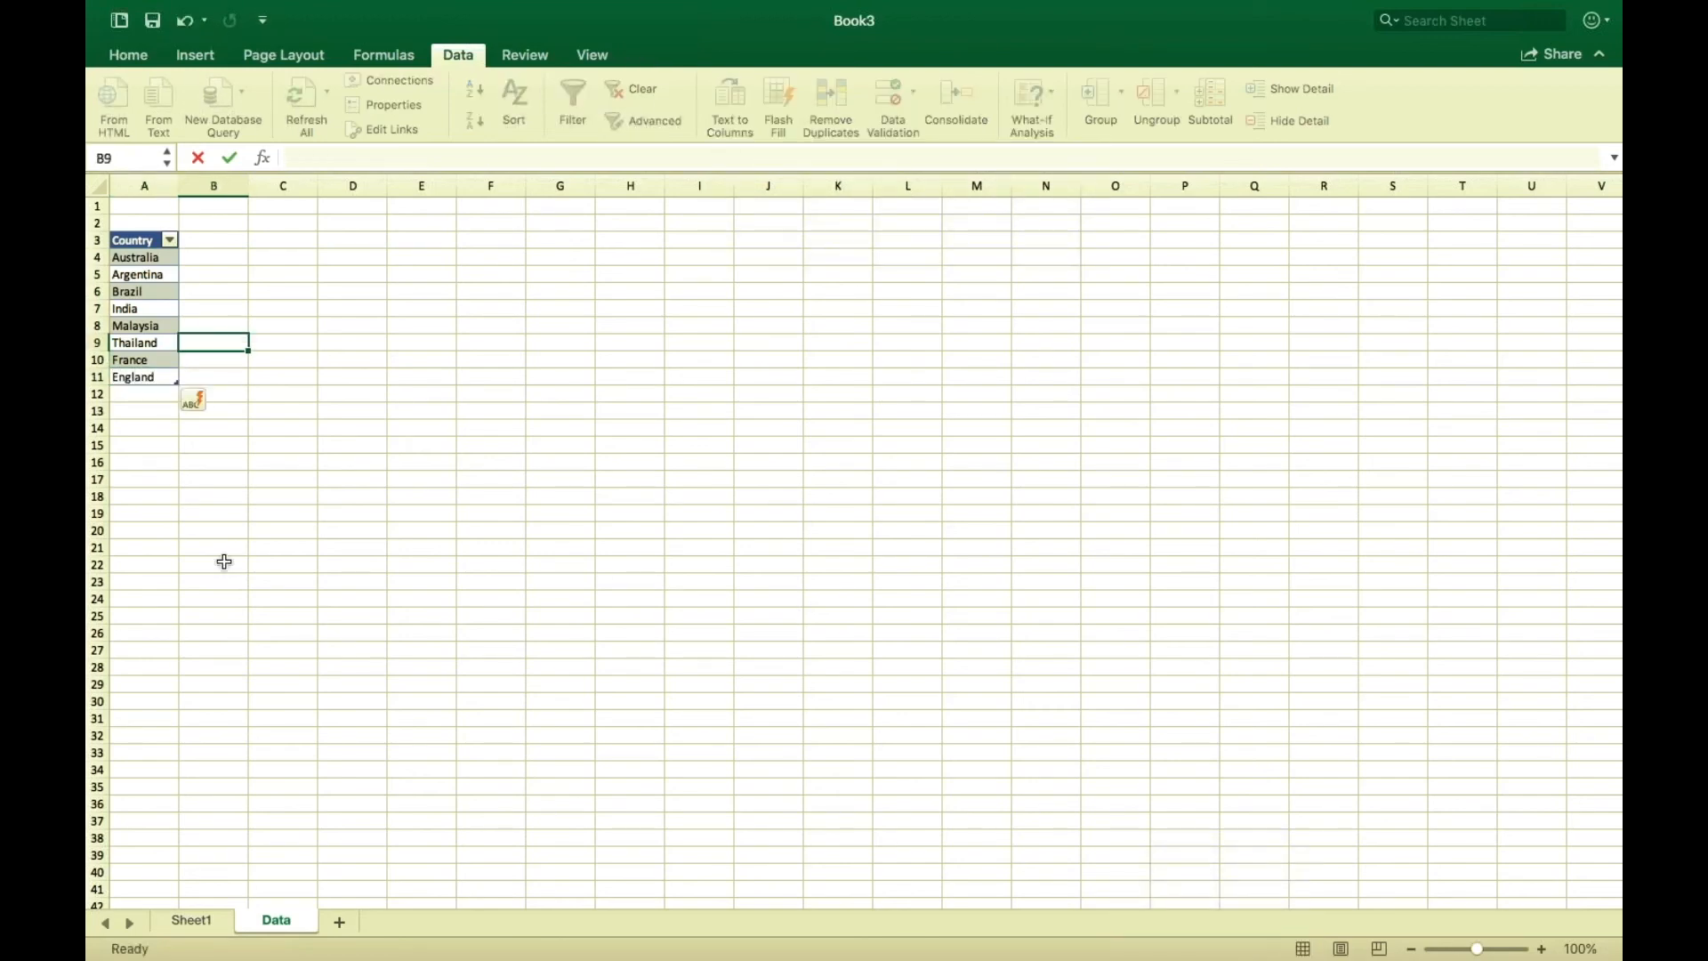
{"action": "left_click", "coordinate": [184, 923]}
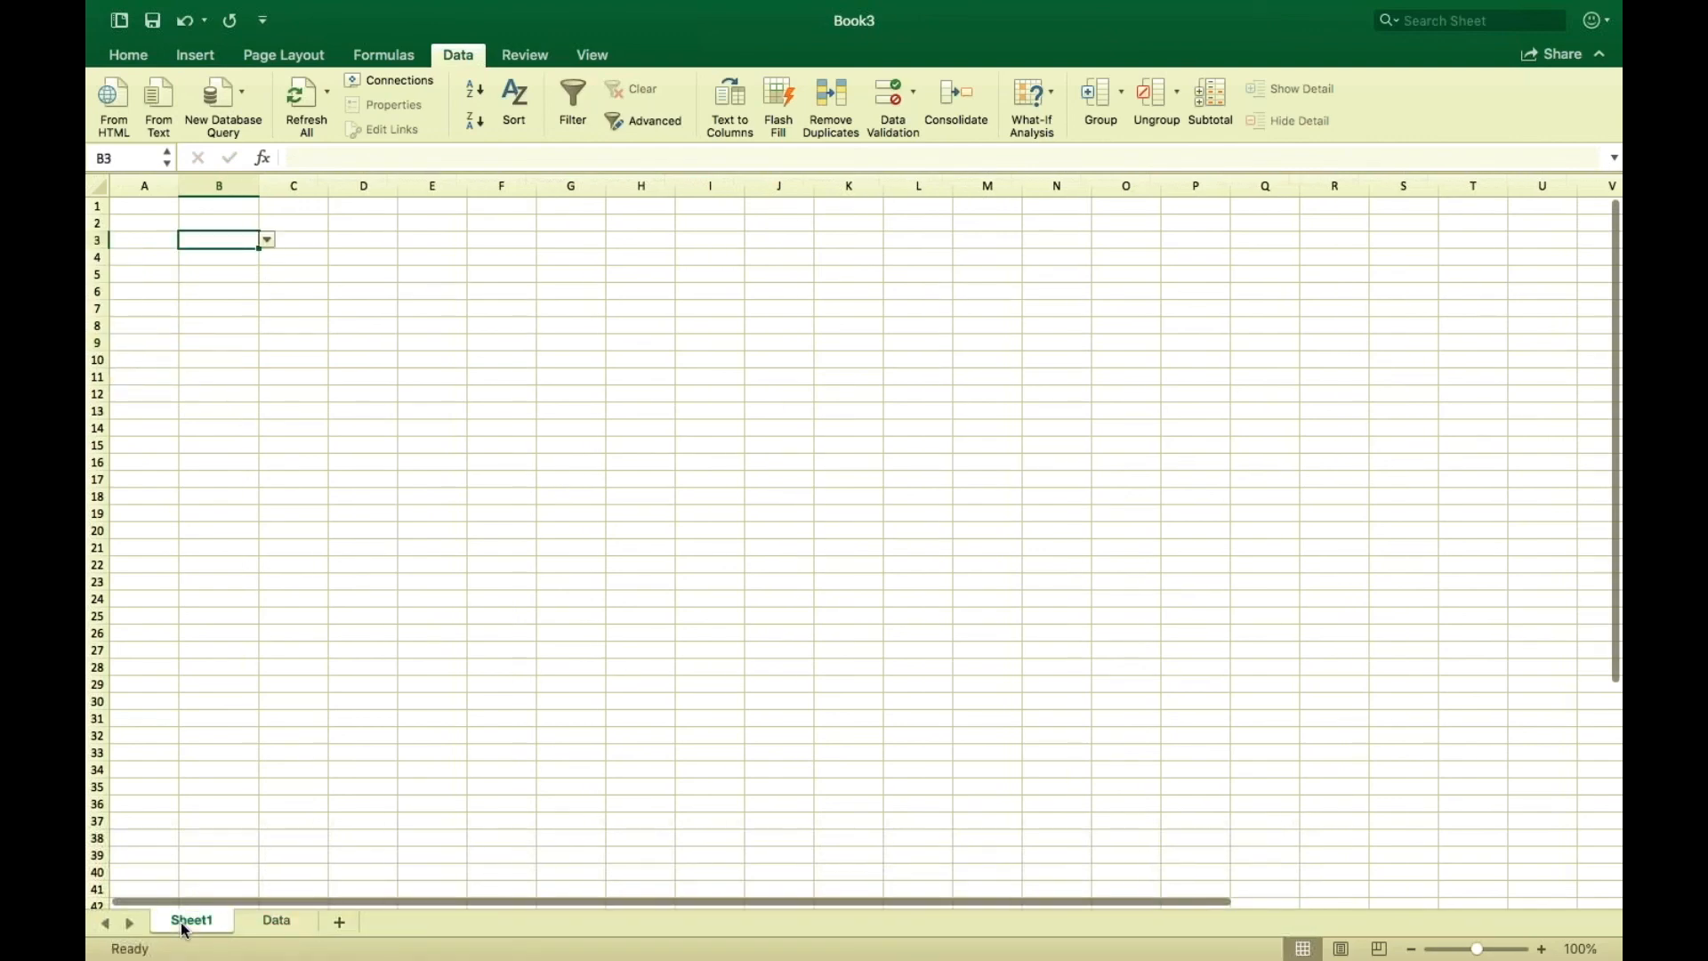
{"action": "left_click", "coordinate": [267, 242]}
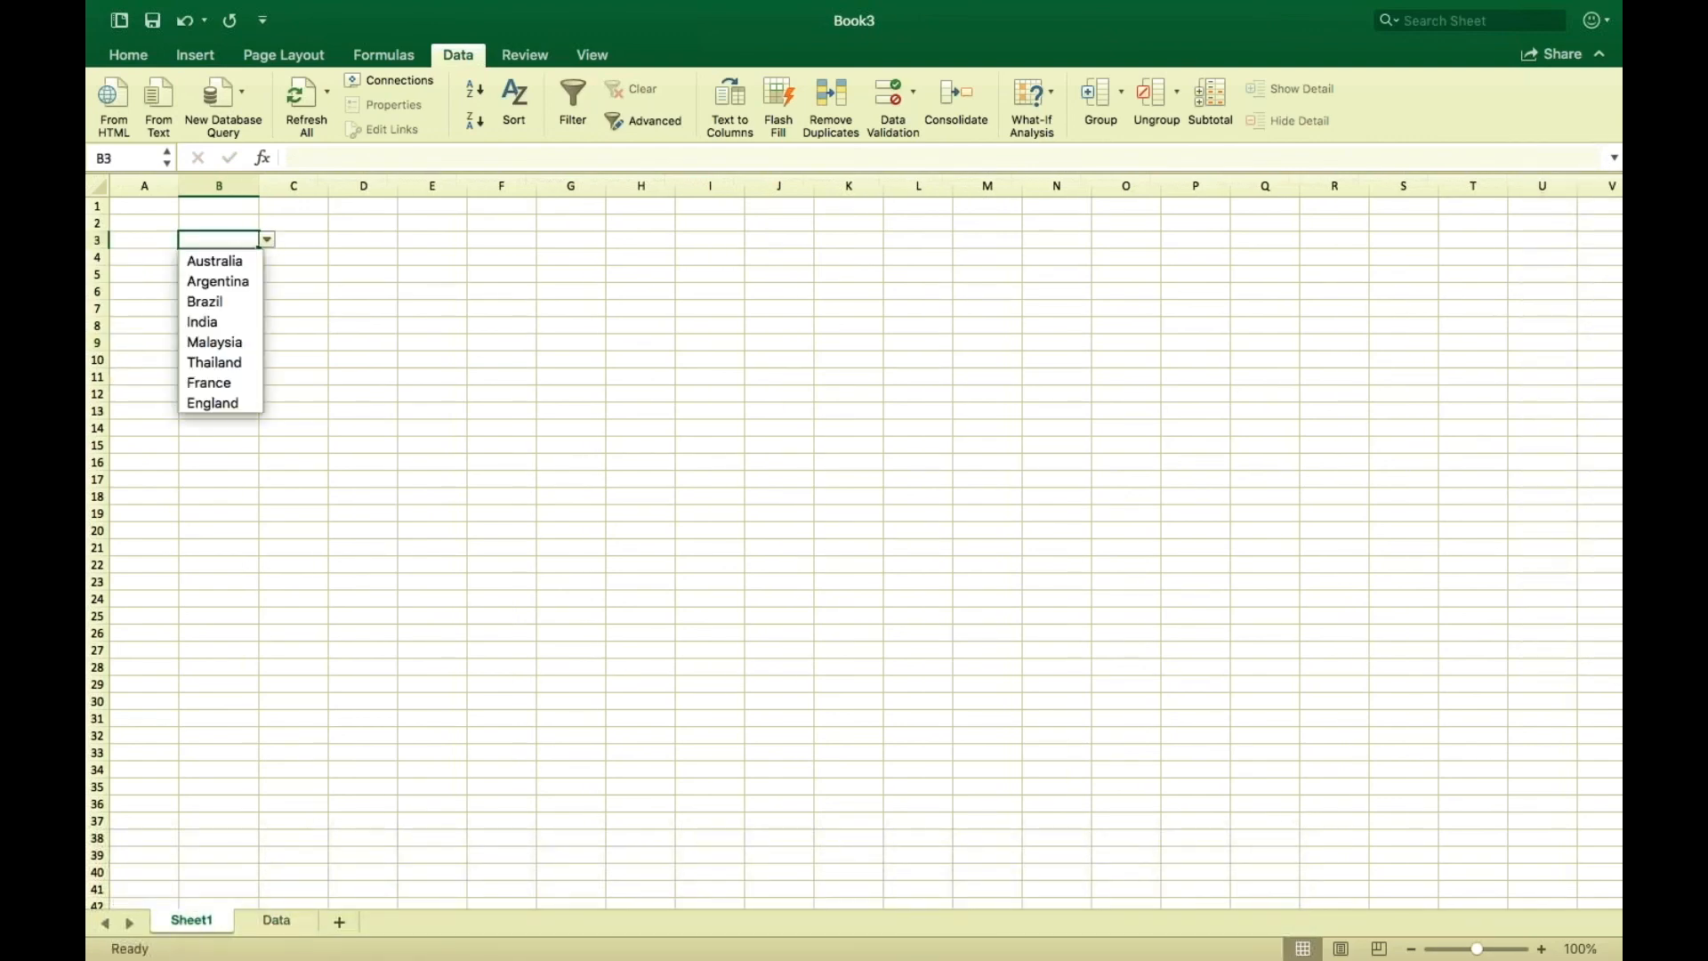